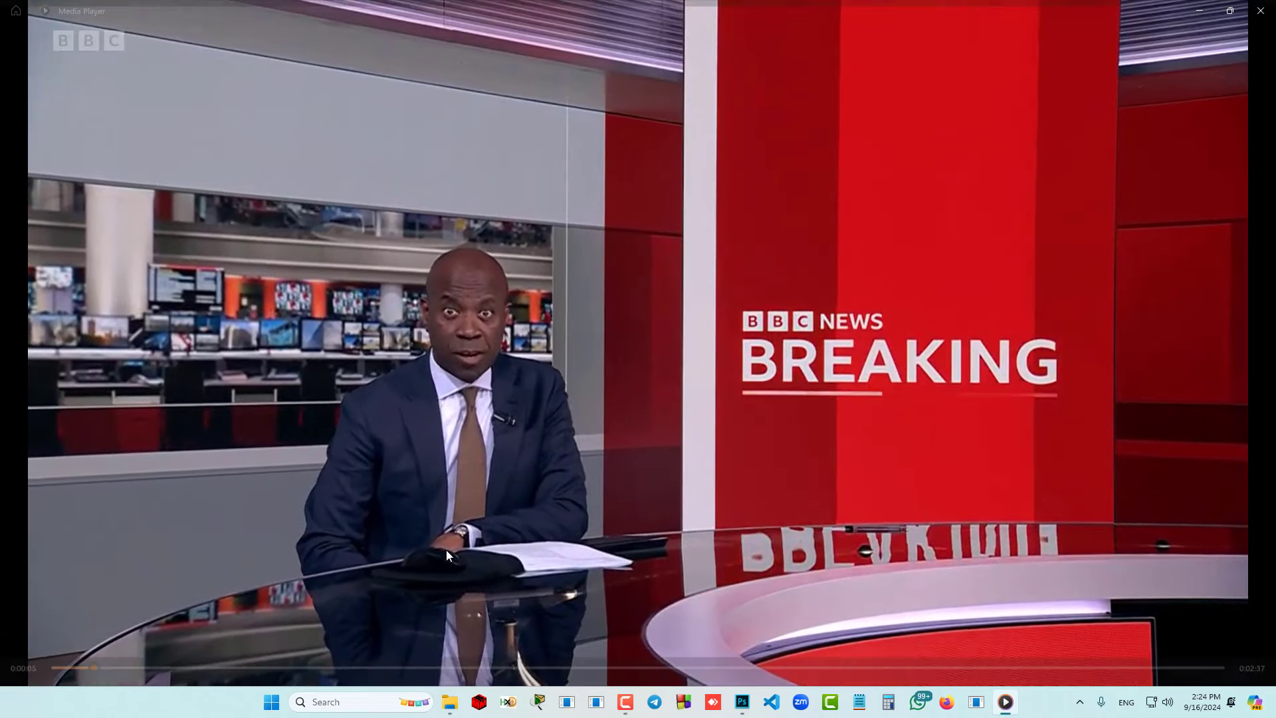
Pause the French-dubbed MzunguTrans__fr news clip at 0:00:05
left_click(639, 656)
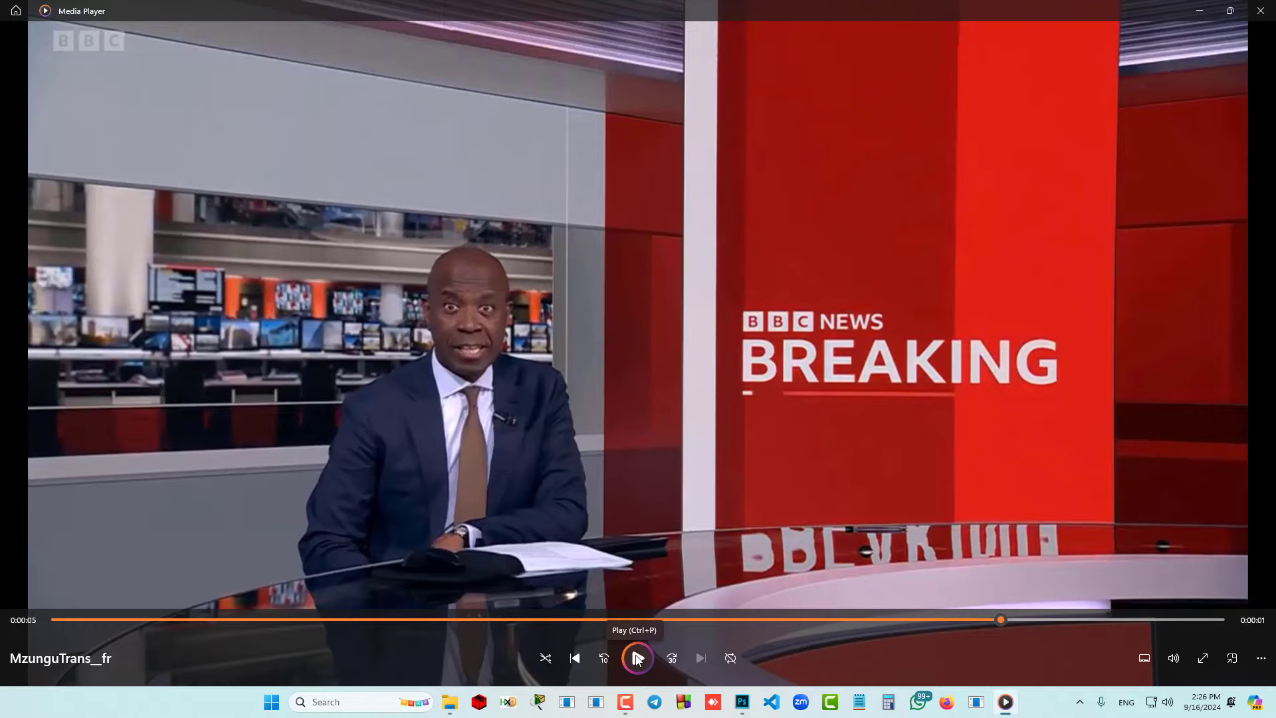
Play the Arabic MzunguTrans__ar to 0:00:05, close its player, and pause the remaining clip
left_click(637, 658)
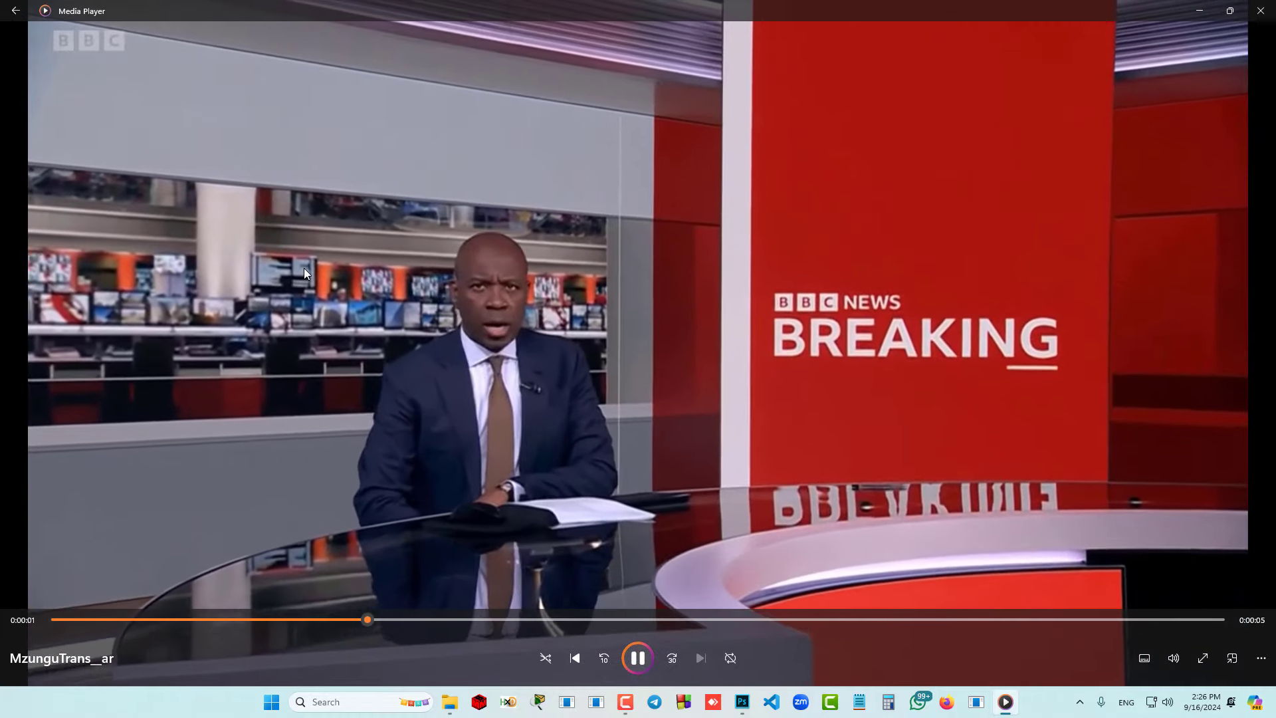
left_click(637, 658)
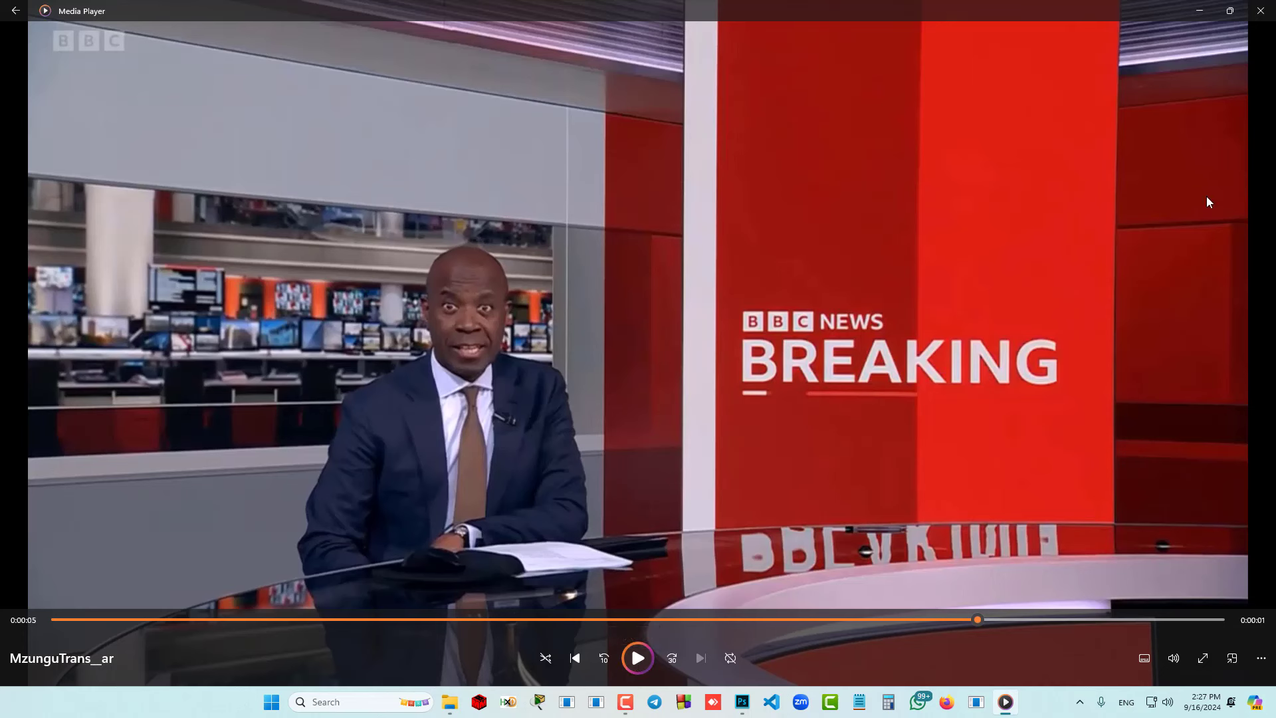
left_click(1261, 14)
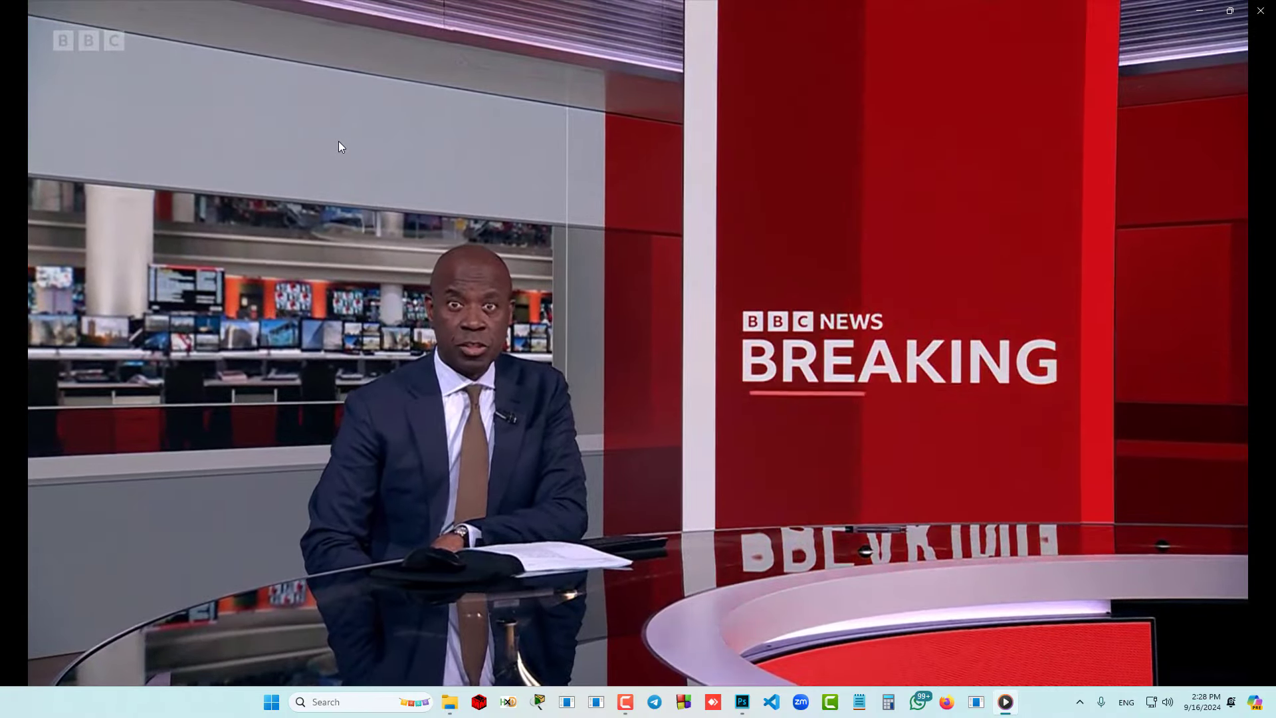
left_click(638, 657)
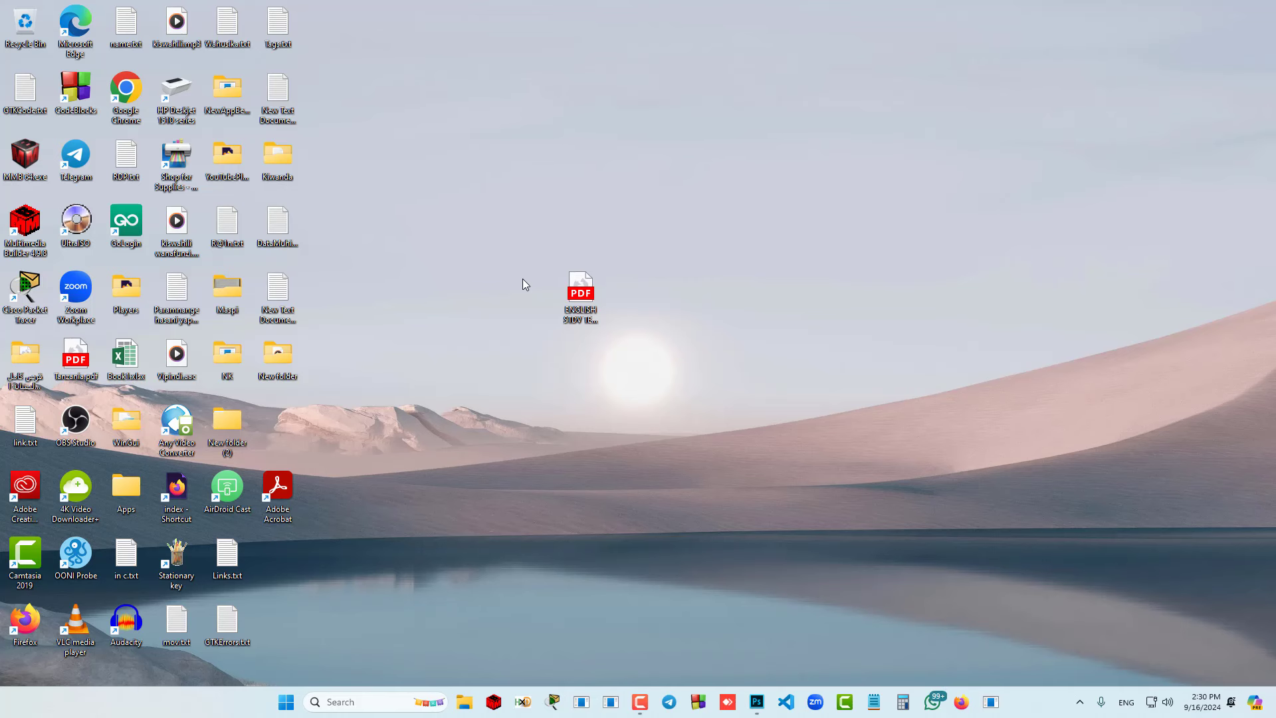
Launch Firefox and search Google for 'sonitranslate' via the 'Soni' history suggestion
left_click(961, 701)
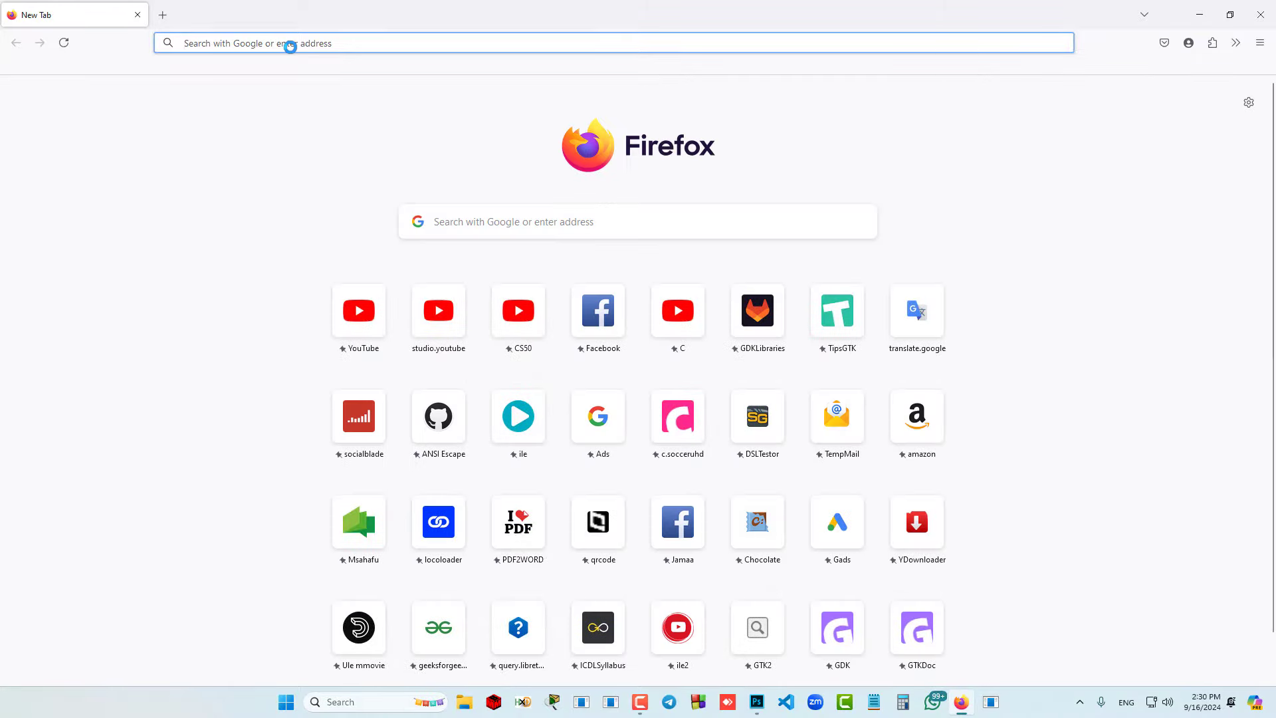
type("So")
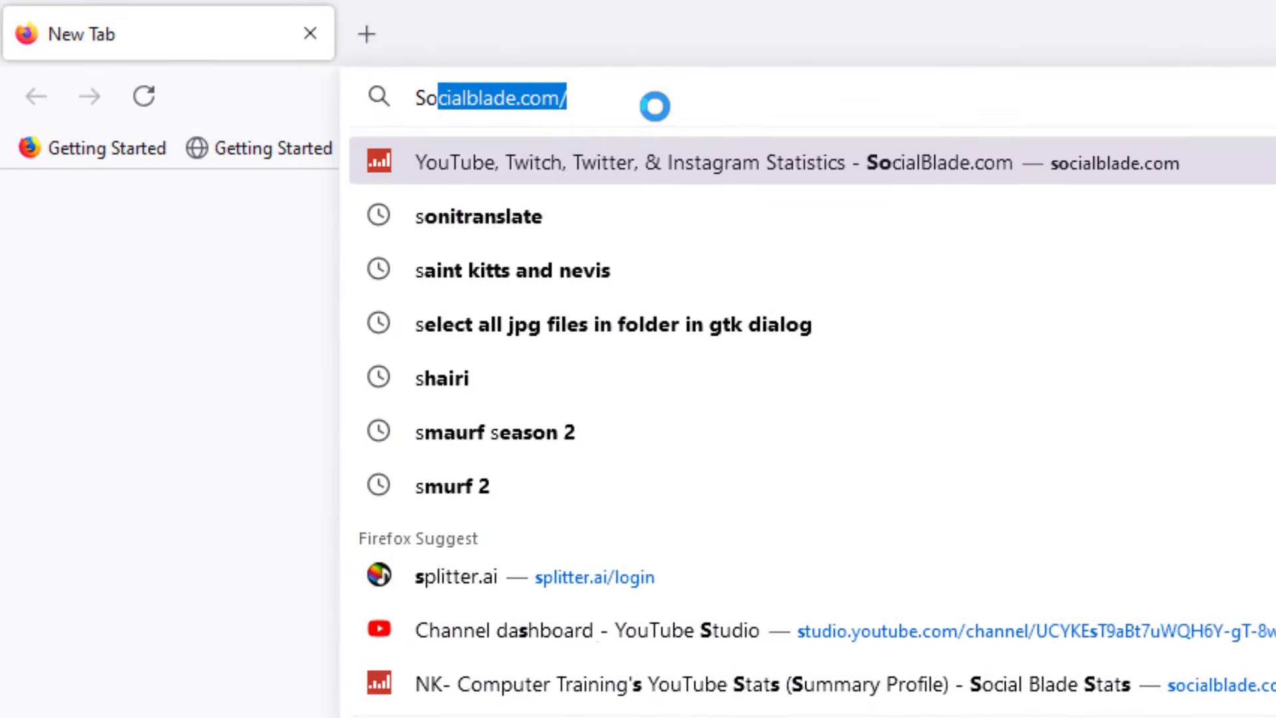
type("ni")
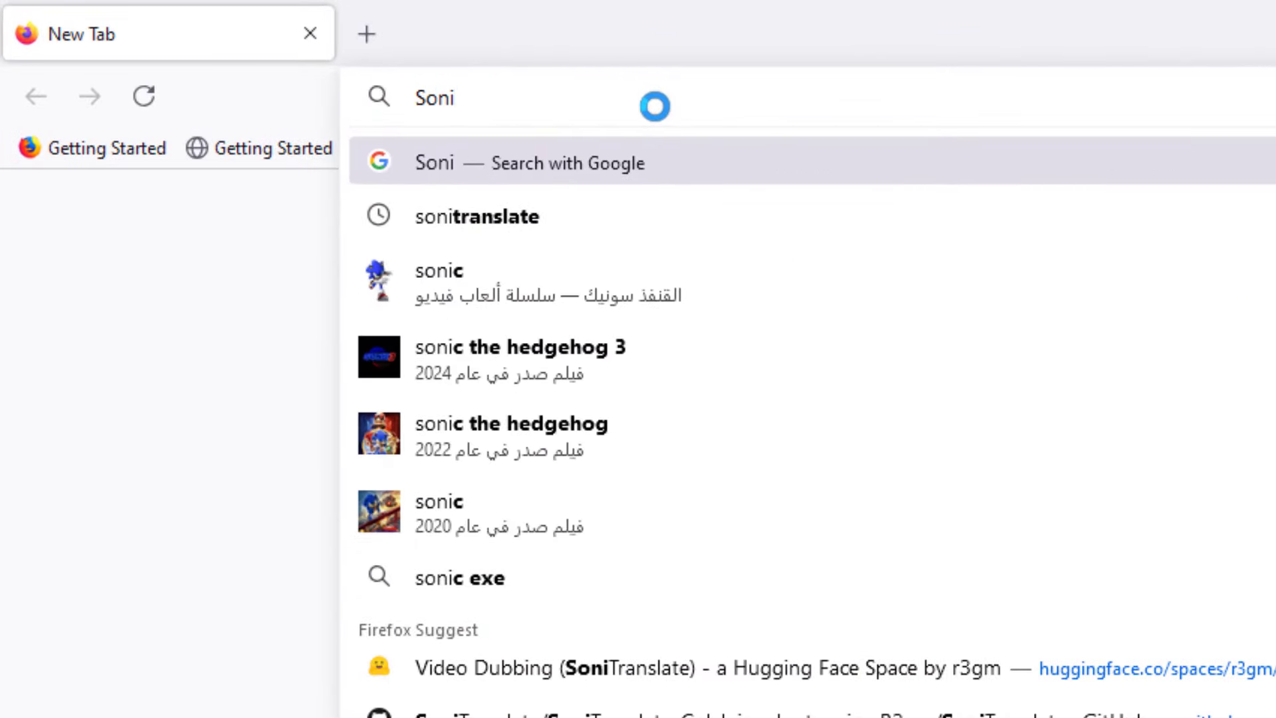
left_click(521, 217)
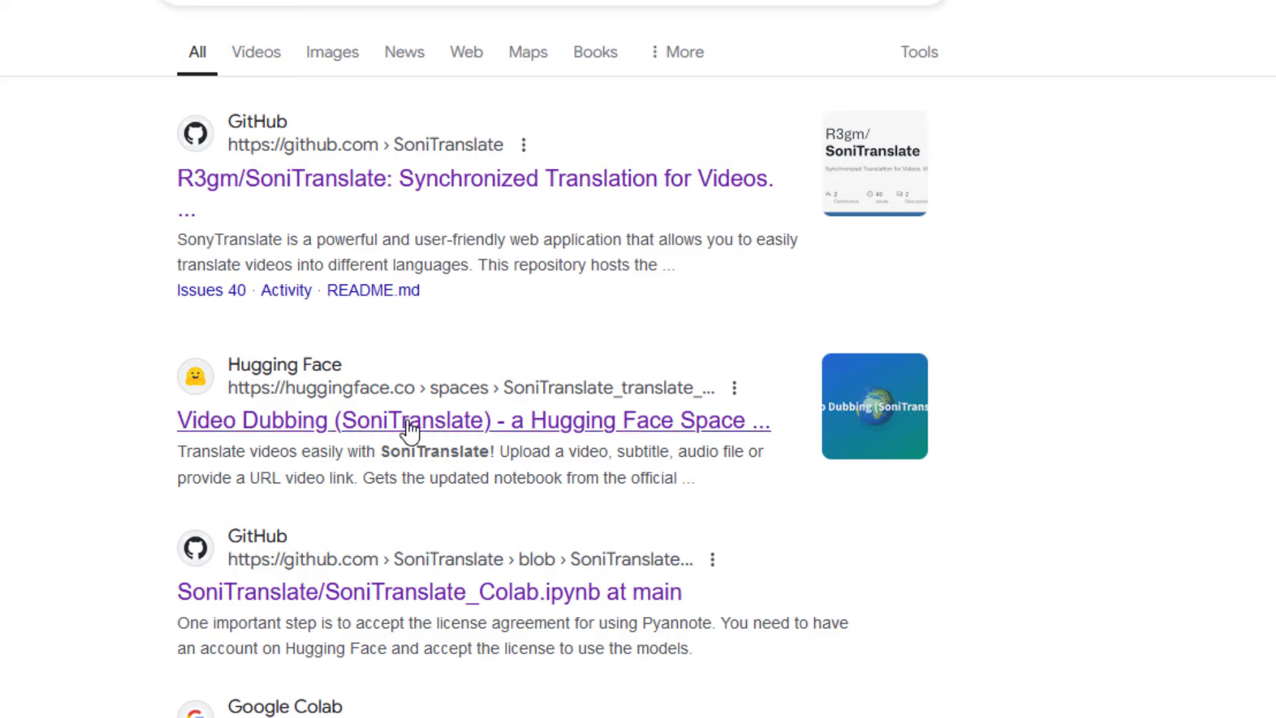
Open the Video Dubbing (SoniTranslate) Hugging Face Space and expand the Choose Video Source options
left_click(372, 423)
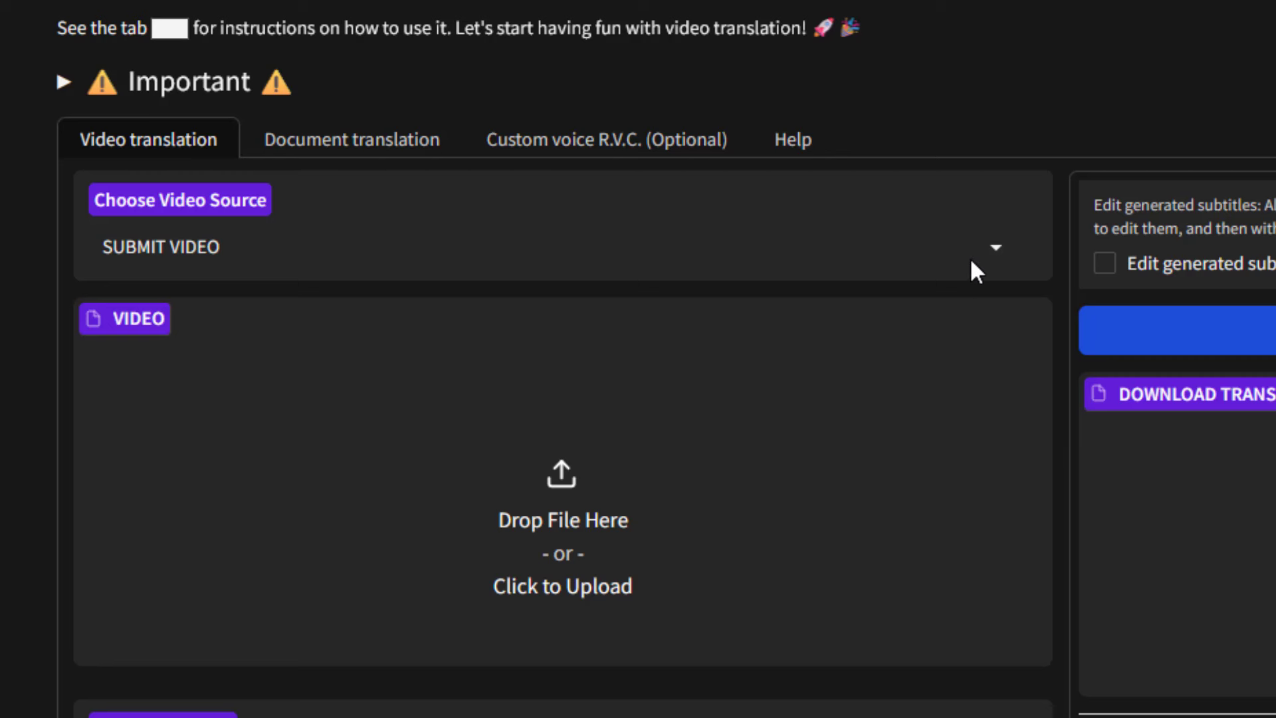
left_click(989, 251)
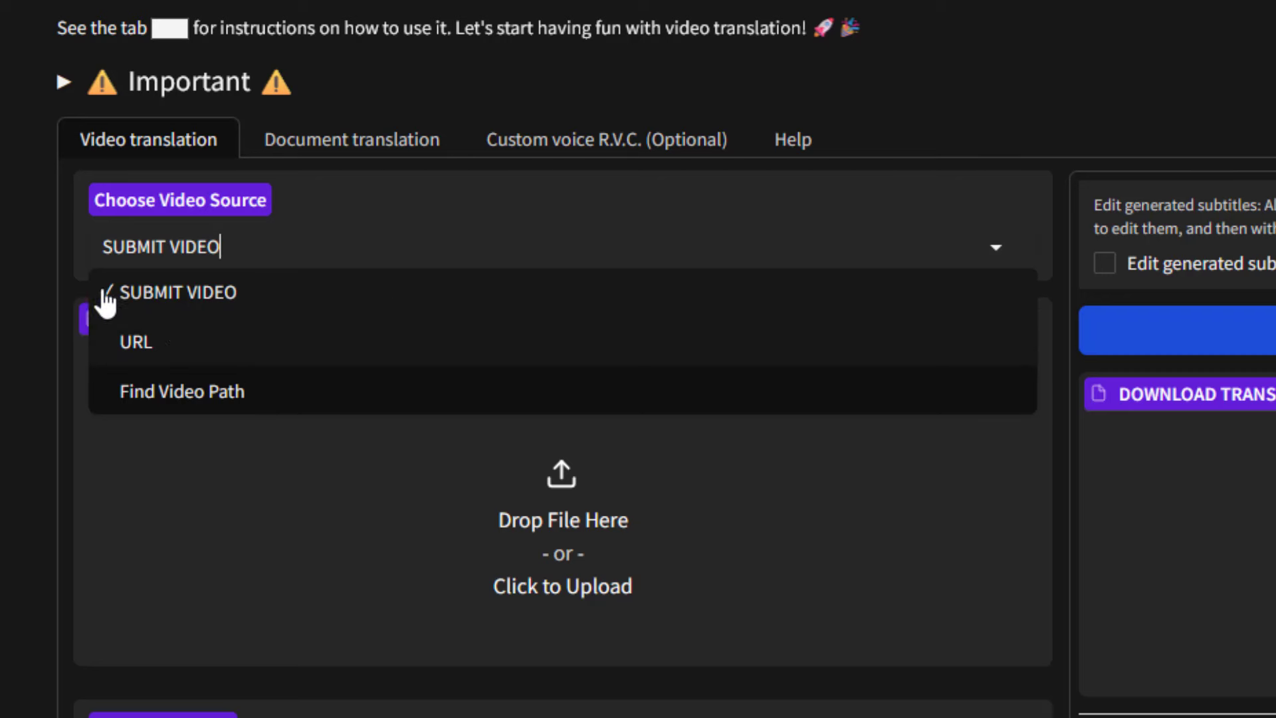
Upload MzunguTrans.mp4 (3.7 MB) from Documents > Camtasia > MzunguTrans after previewing it
left_click(576, 508)
left_click(576, 509)
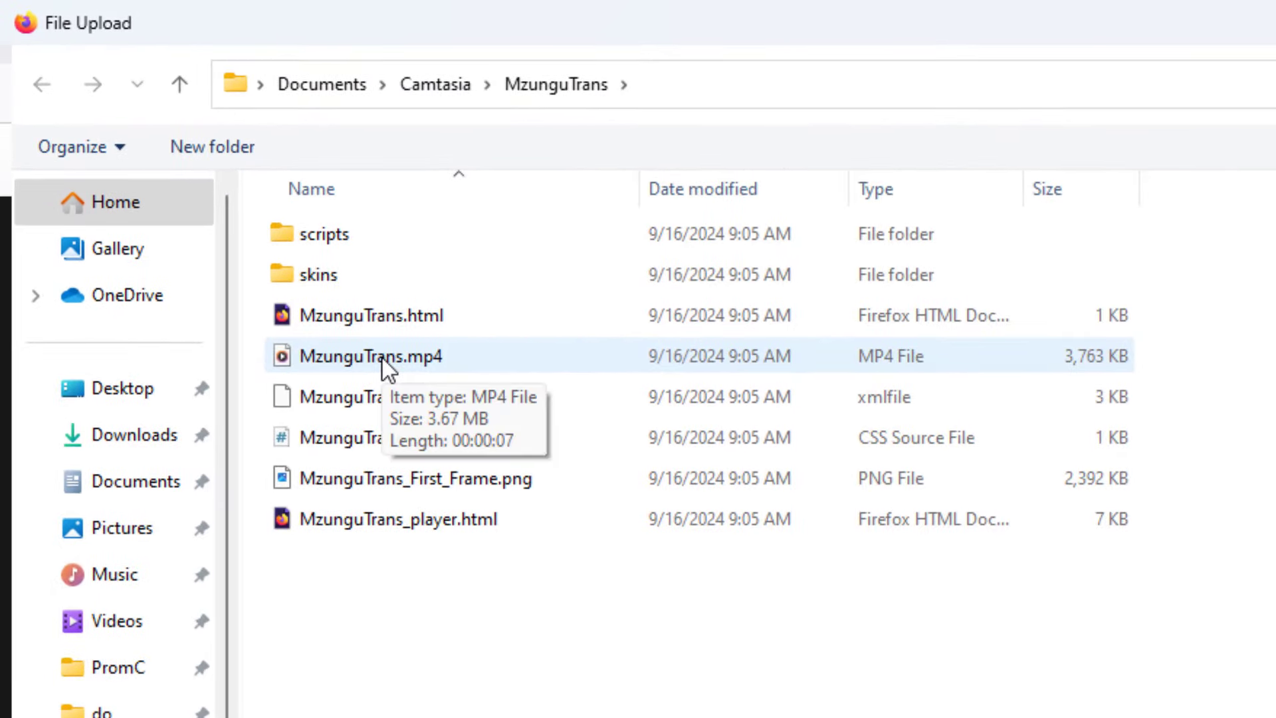
left_click(384, 359)
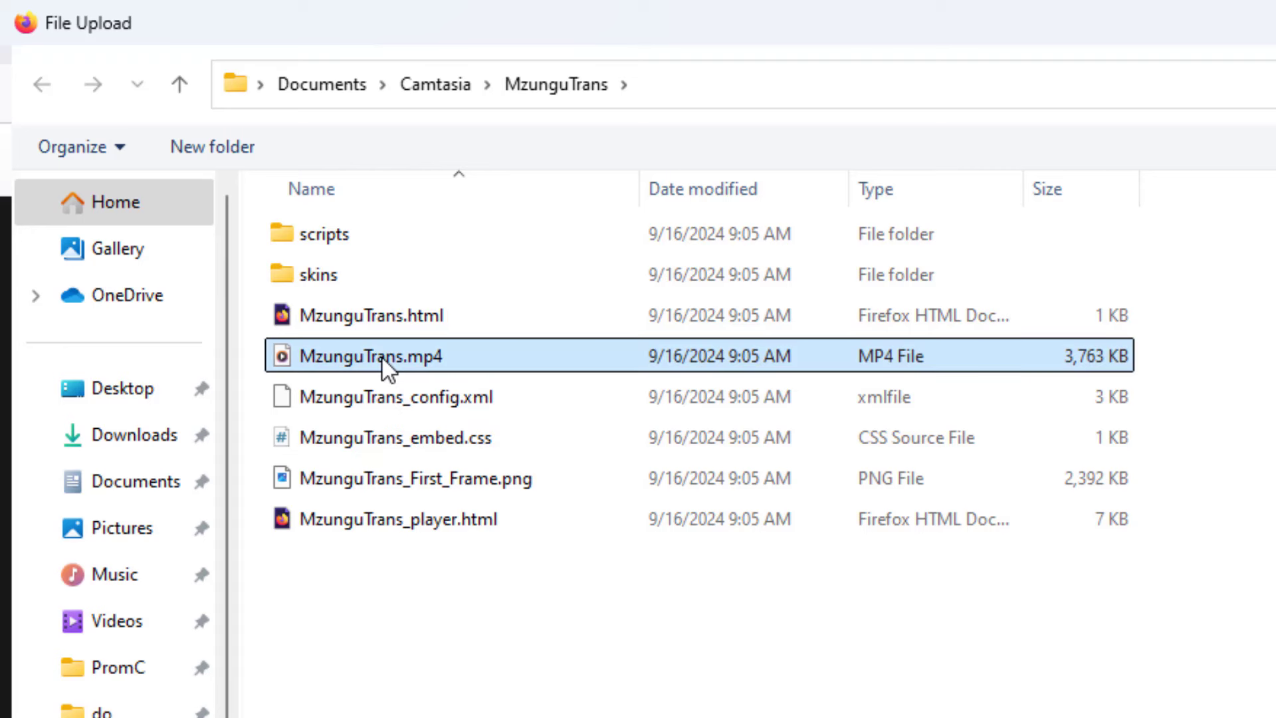
right_click(383, 358)
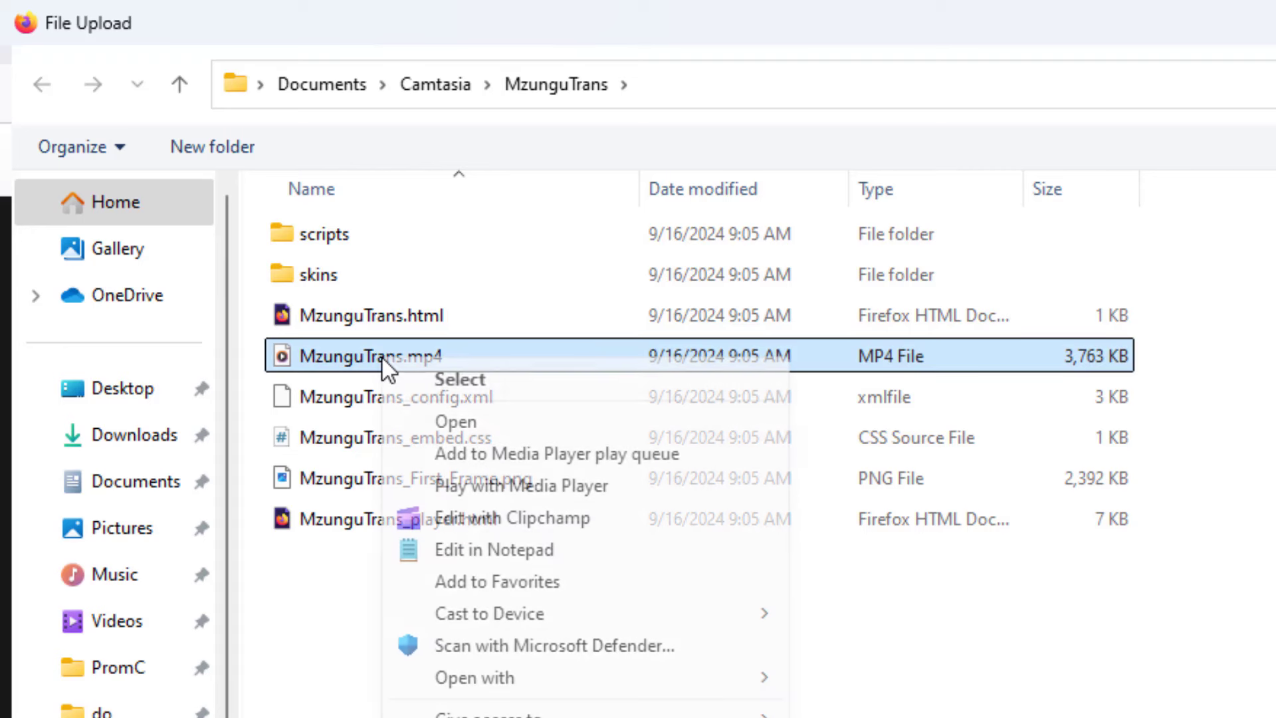
left_click(449, 417)
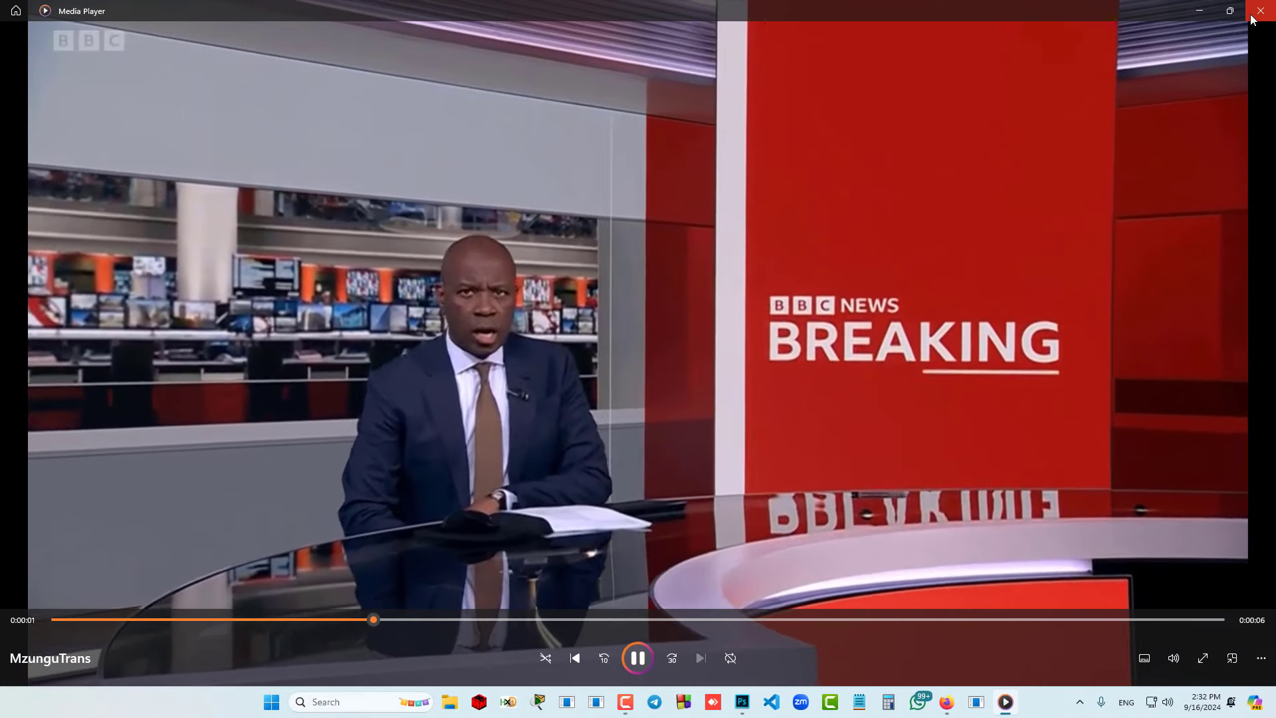
left_click(1252, 19)
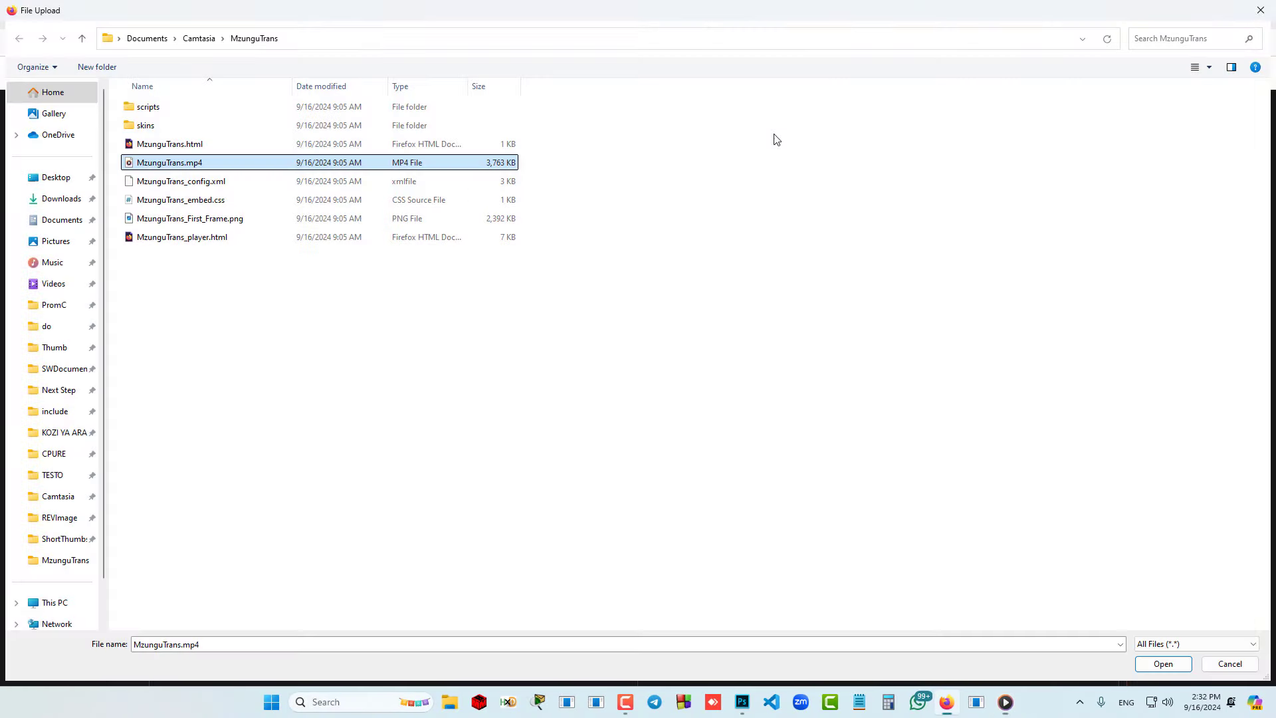
left_click(1163, 664)
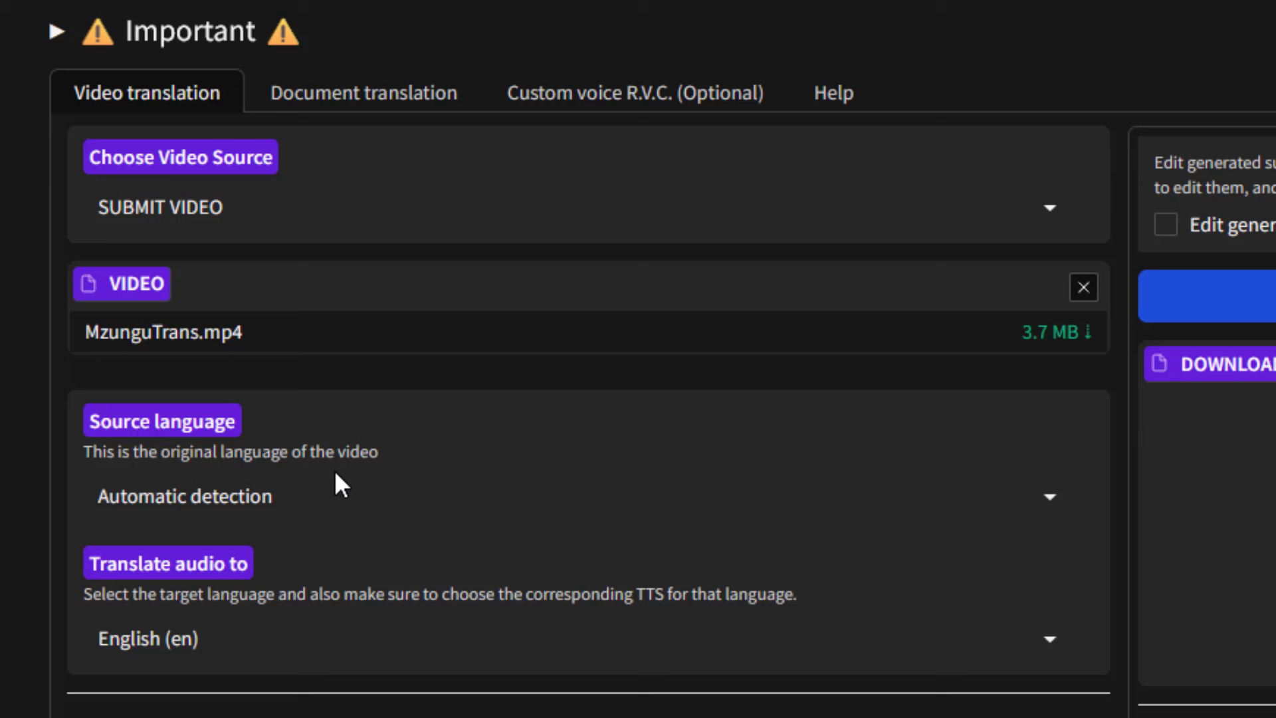
Keep Automatic detection as the source language and set the dub target to Japanese (ja)
left_click(1053, 507)
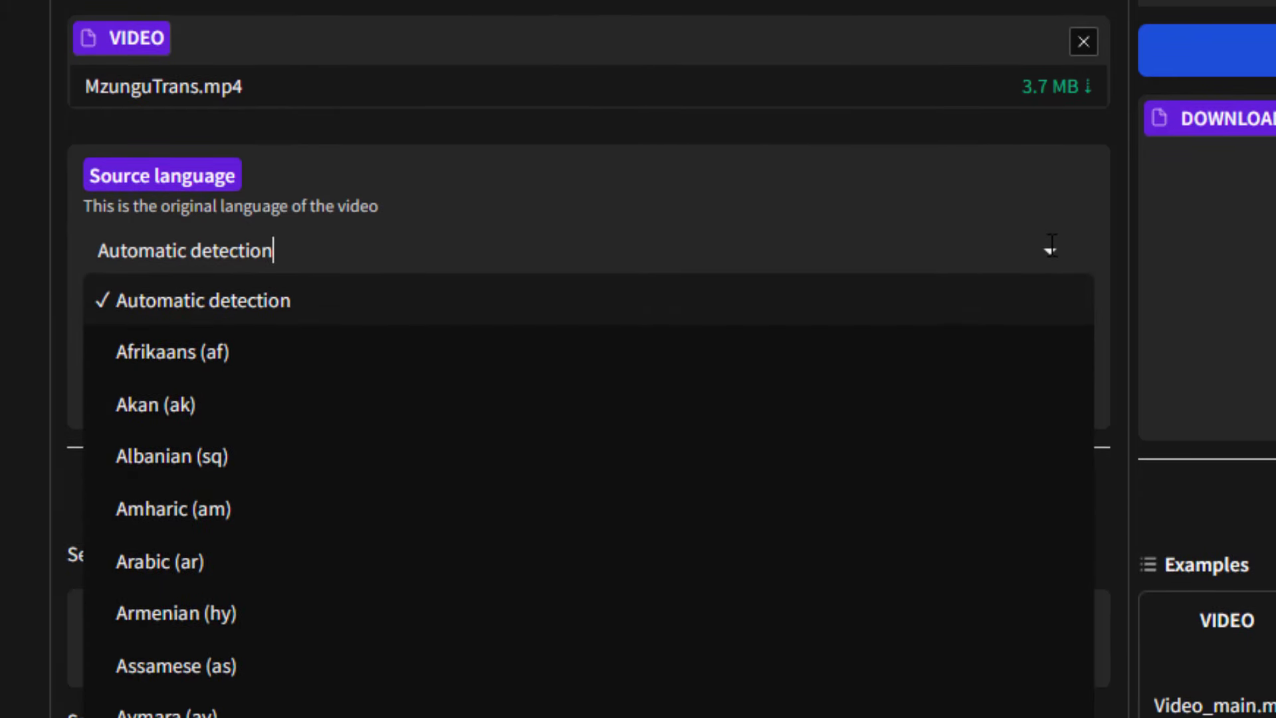
left_click(221, 303)
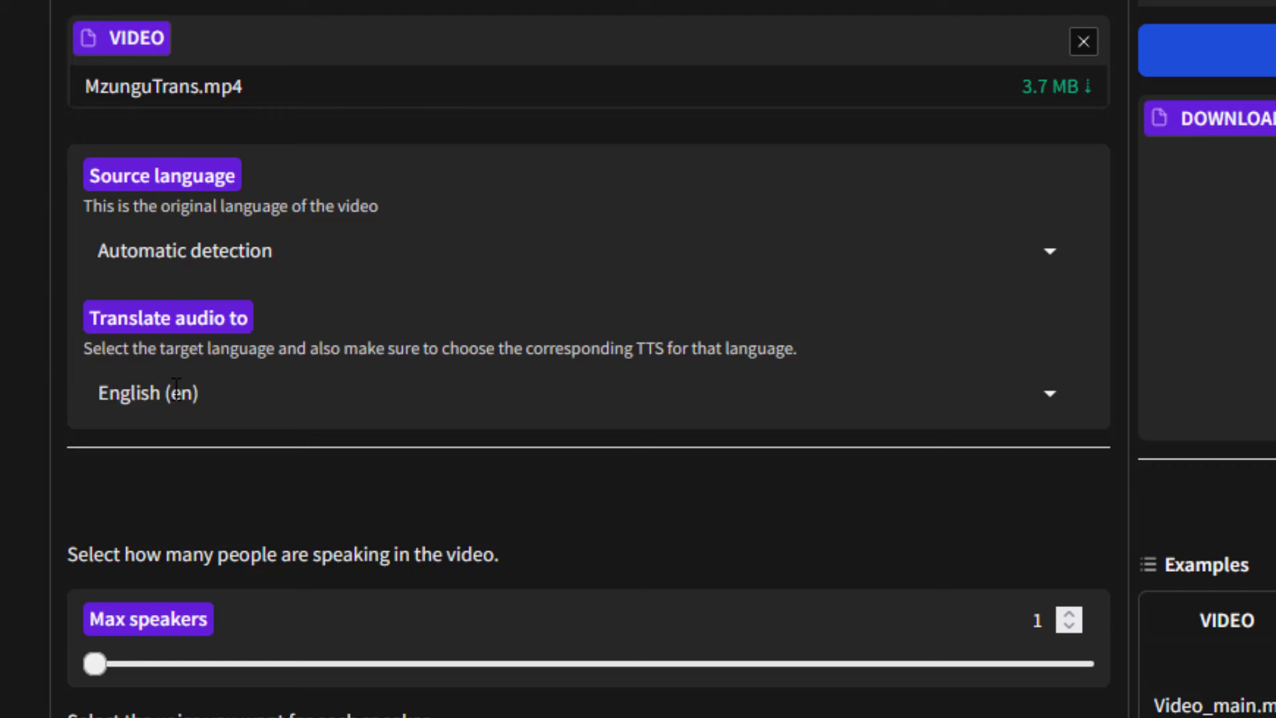
left_click(1061, 401)
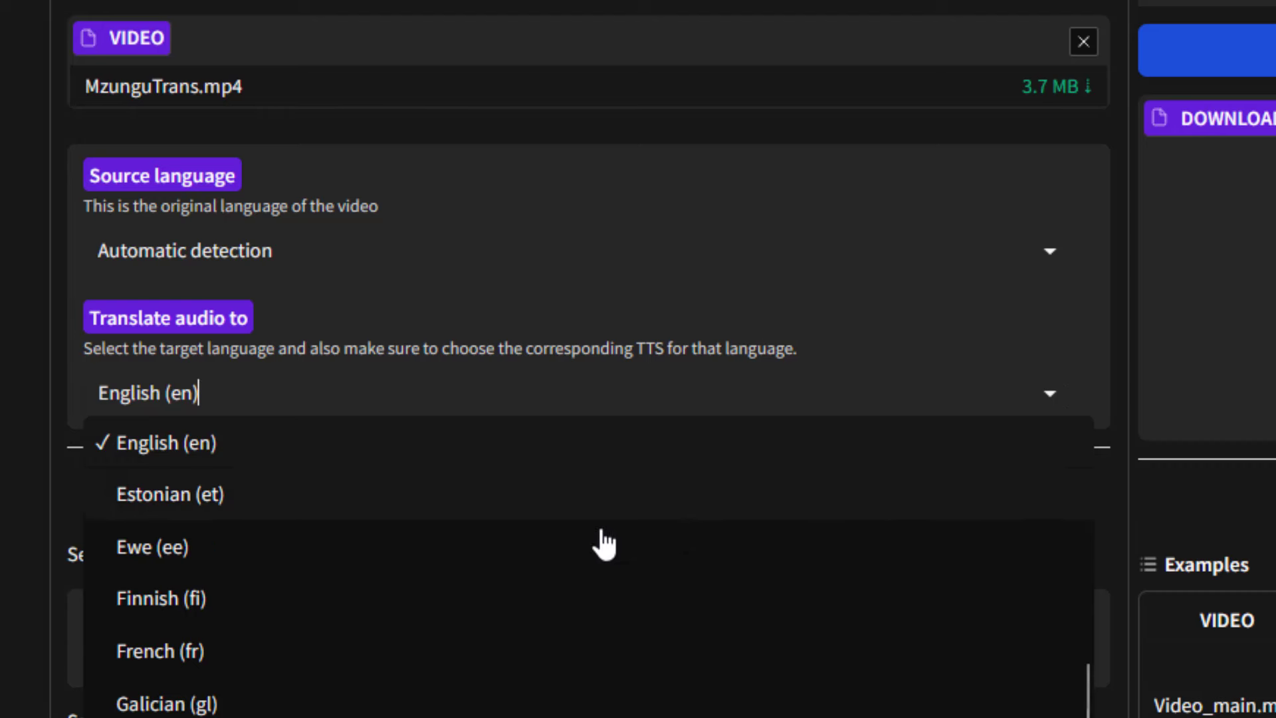
scroll(459, 577, "down", 3)
scroll(461, 578, "down", 2)
scroll(460, 578, "down", 2)
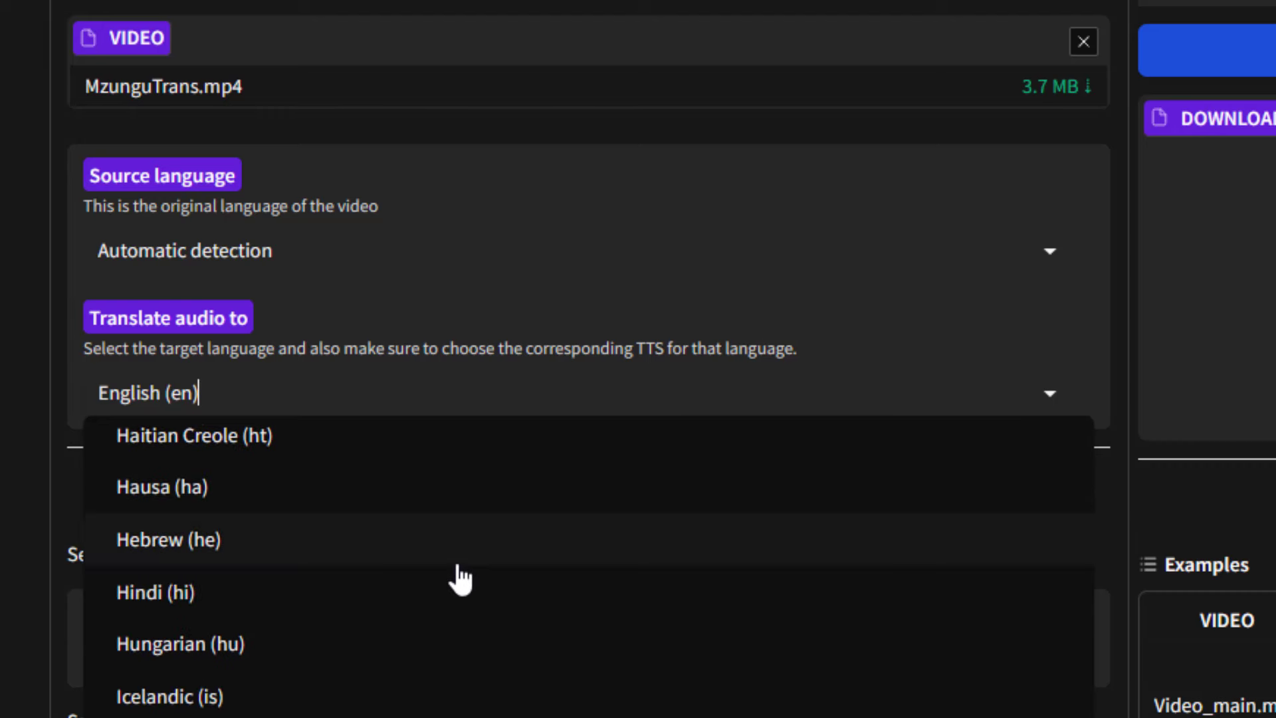
scroll(459, 578, "down", 2)
scroll(459, 578, "down", 2)
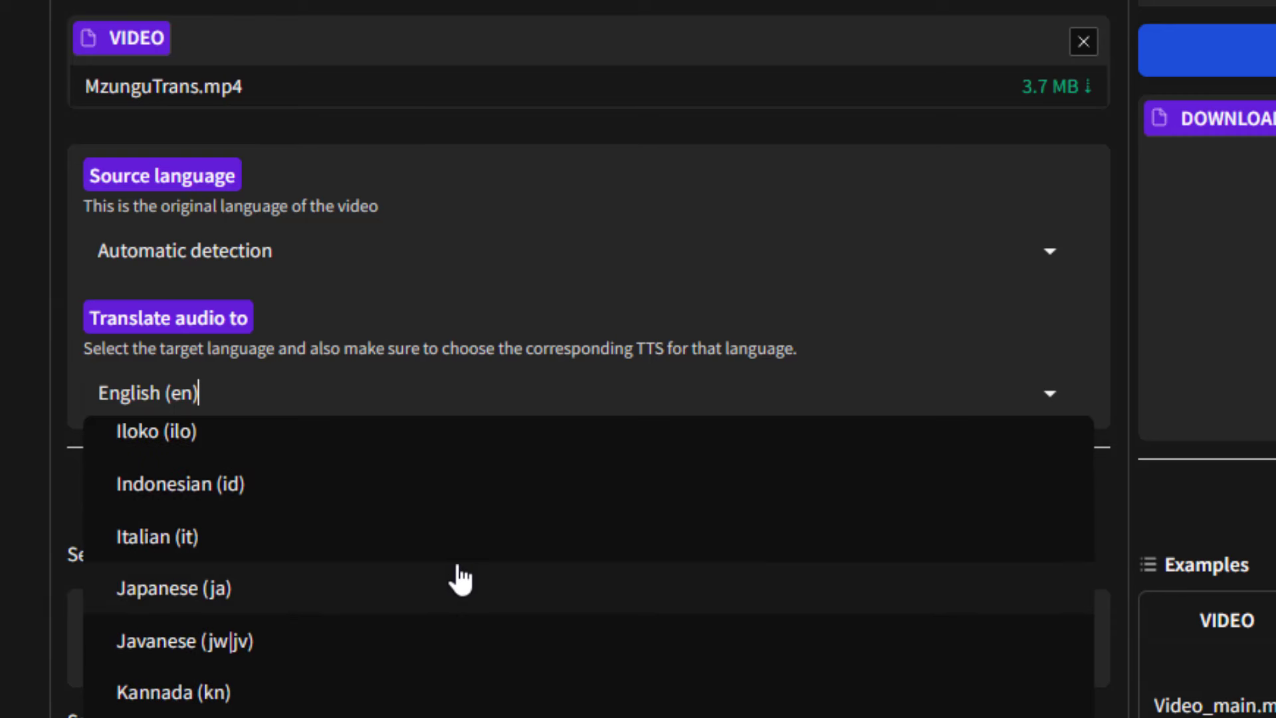
scroll(460, 578, "down", 2)
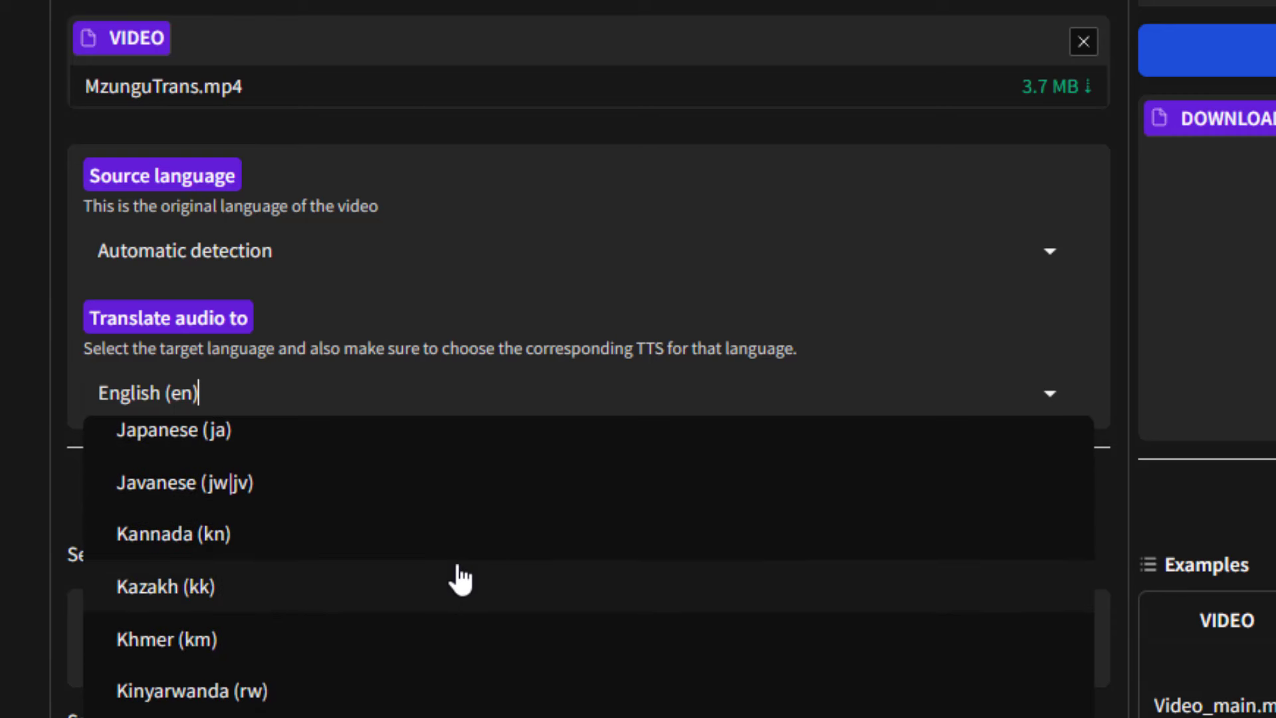
scroll(459, 578, "up", 4)
scroll(460, 578, "down", 2)
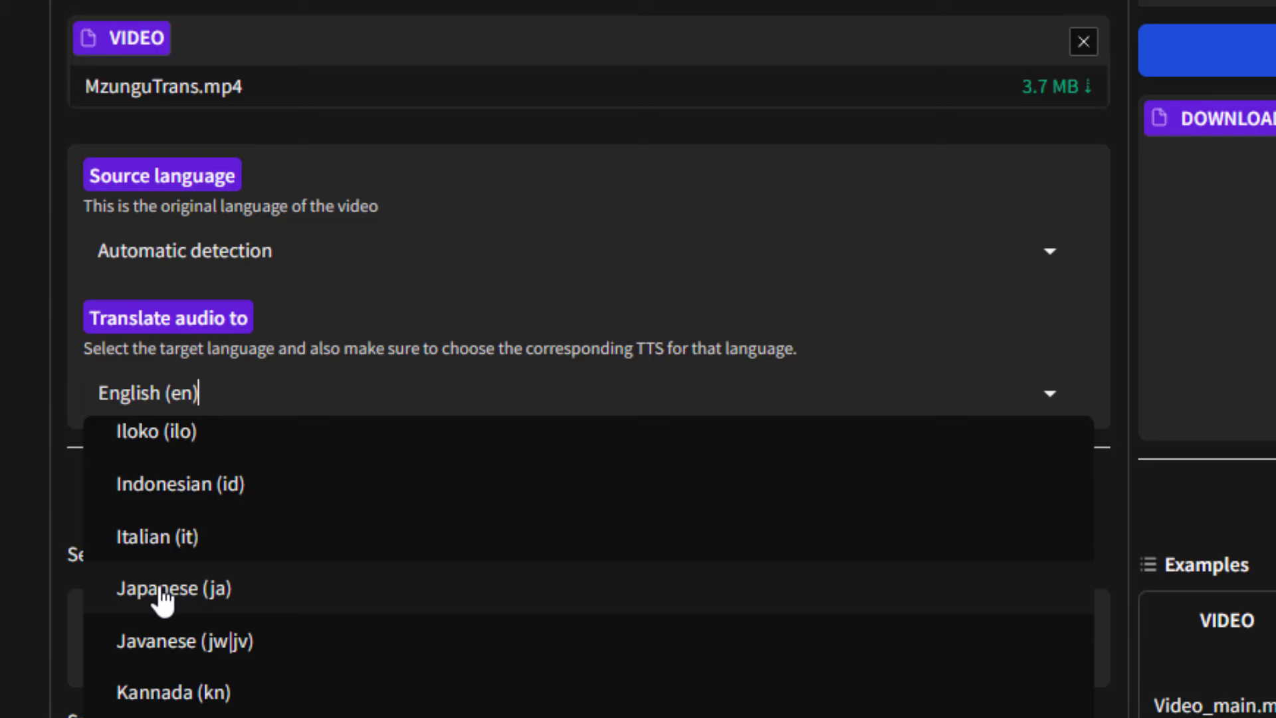
left_click(163, 591)
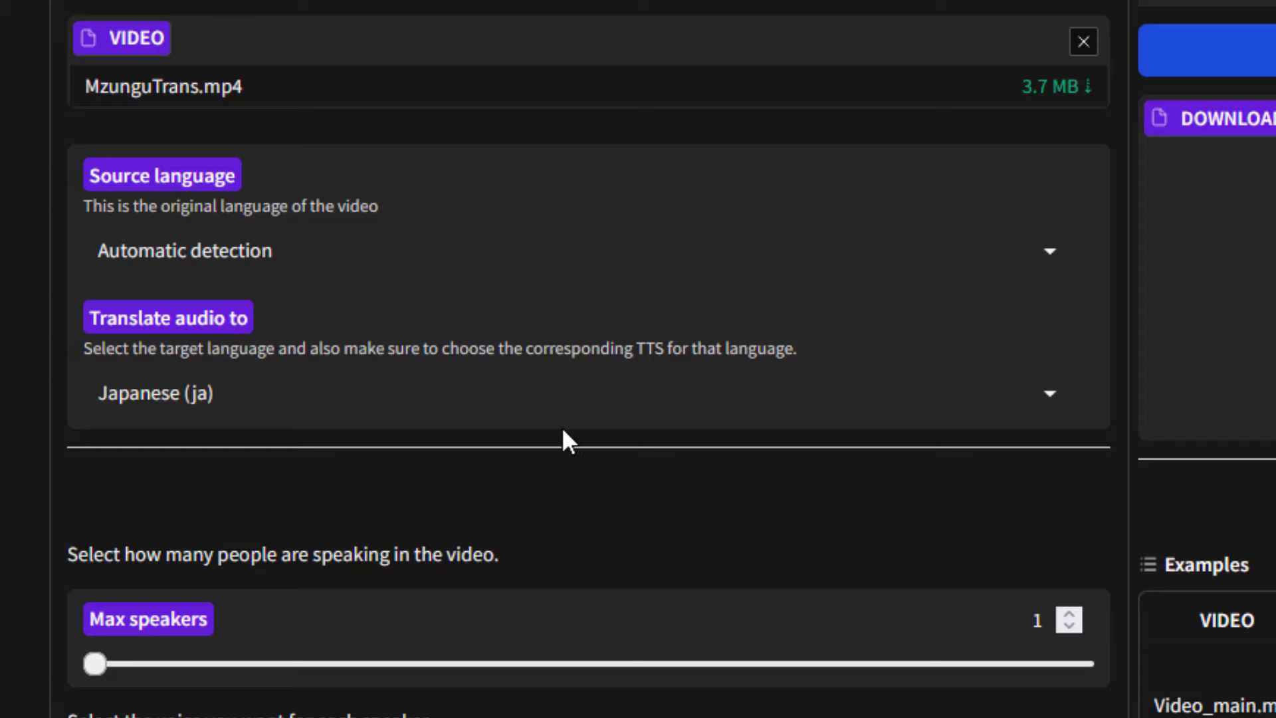
scroll(533, 465, "down", 4)
scroll(837, 566, "down", 2)
scroll(900, 513, "up", 6)
scroll(900, 513, "down", 3)
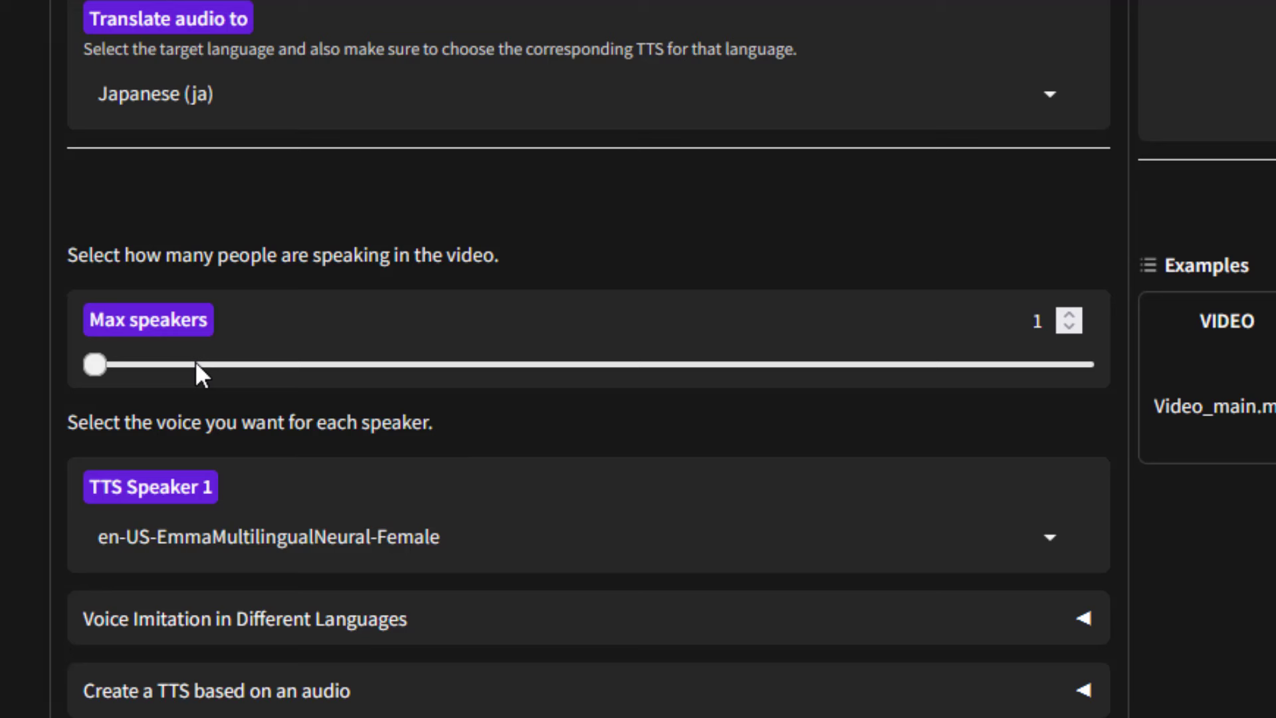
left_click_drag(95, 364, 1117, 572)
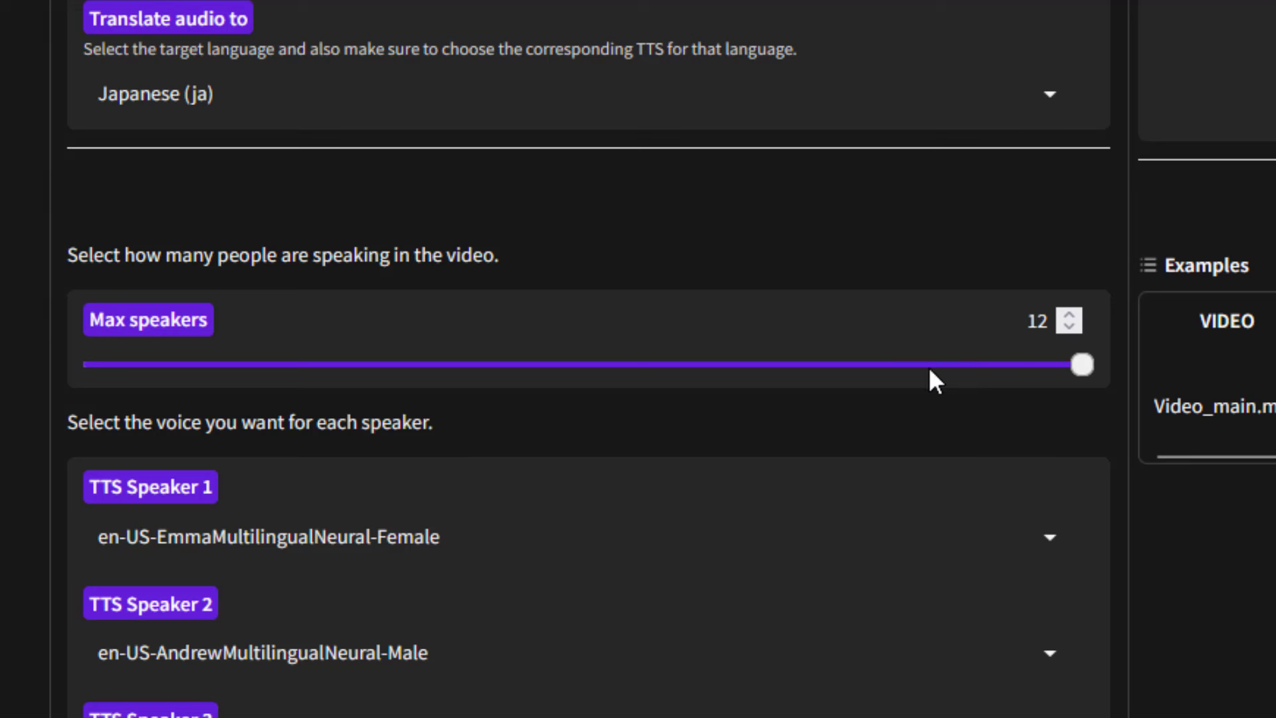
left_click_drag(929, 366, 43, 421)
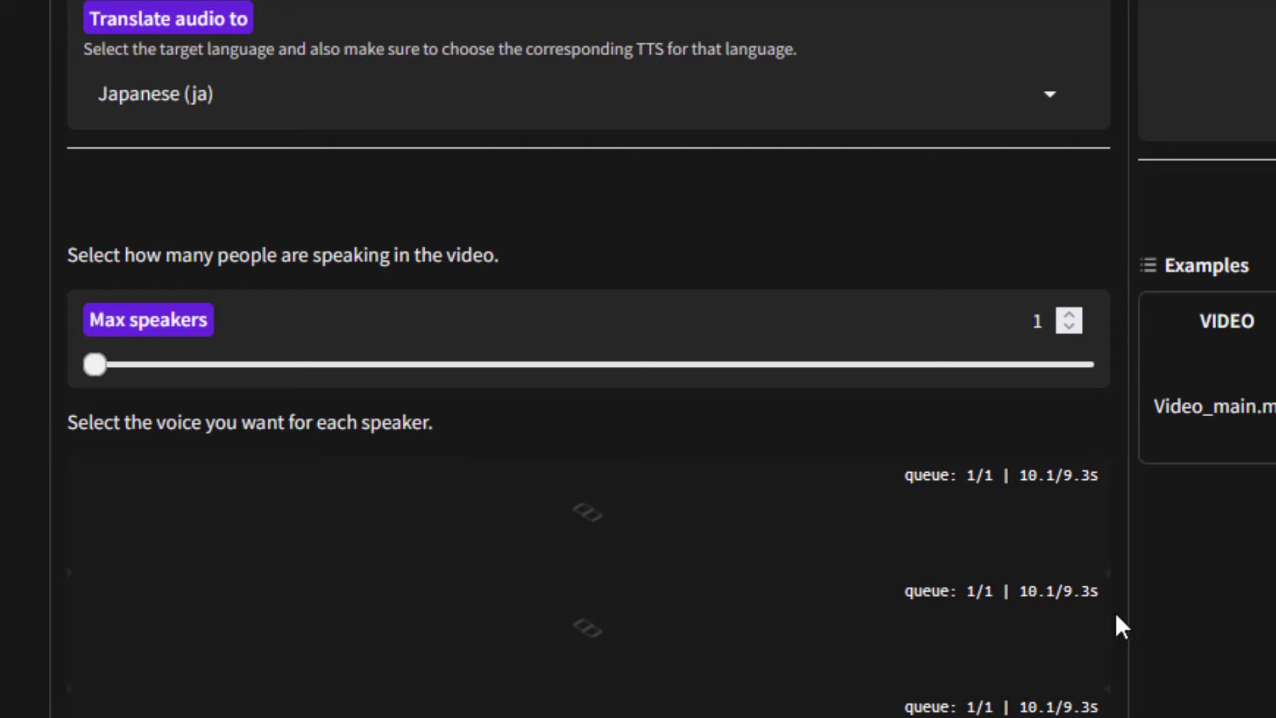
Switch TTS Speaker 1's voice from en-US-EmmaMultilingualNeural-Female to _XTTS_/AUTOMATIC.wav
scroll(372, 492, "down", 5)
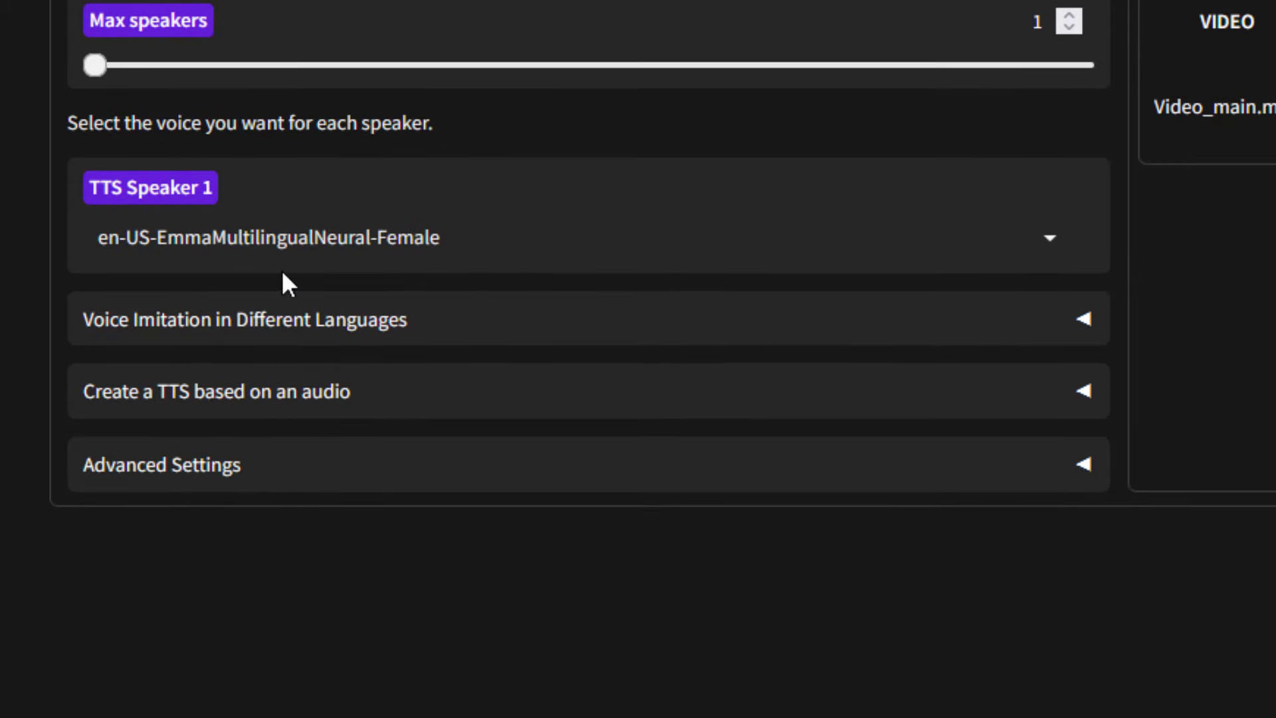
scroll(285, 279, "up", 2)
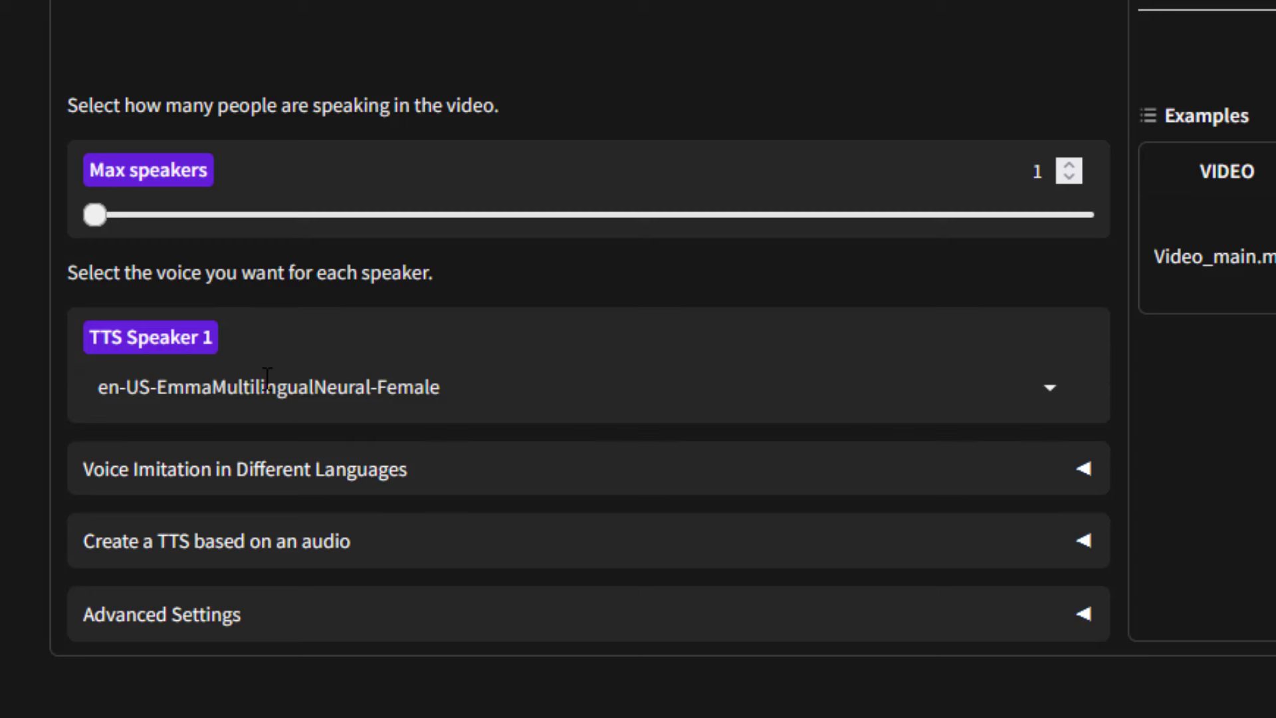
left_click(355, 385)
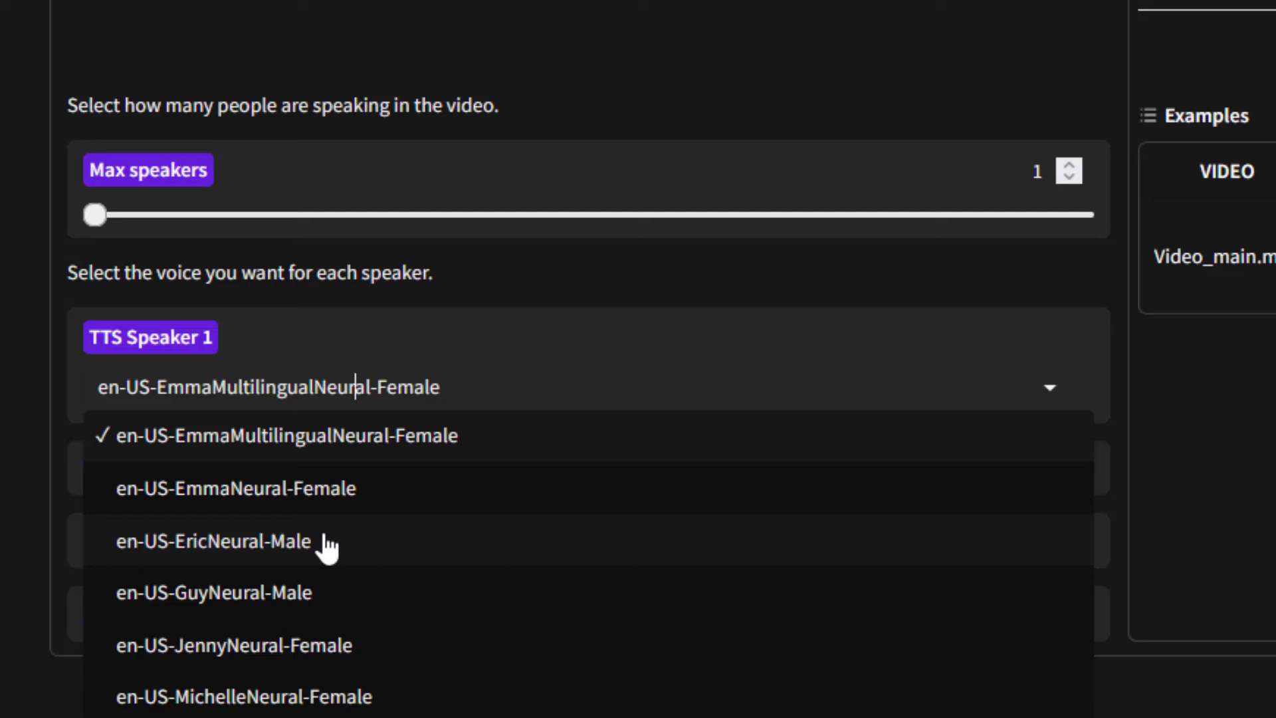
scroll(264, 562, "down", 5)
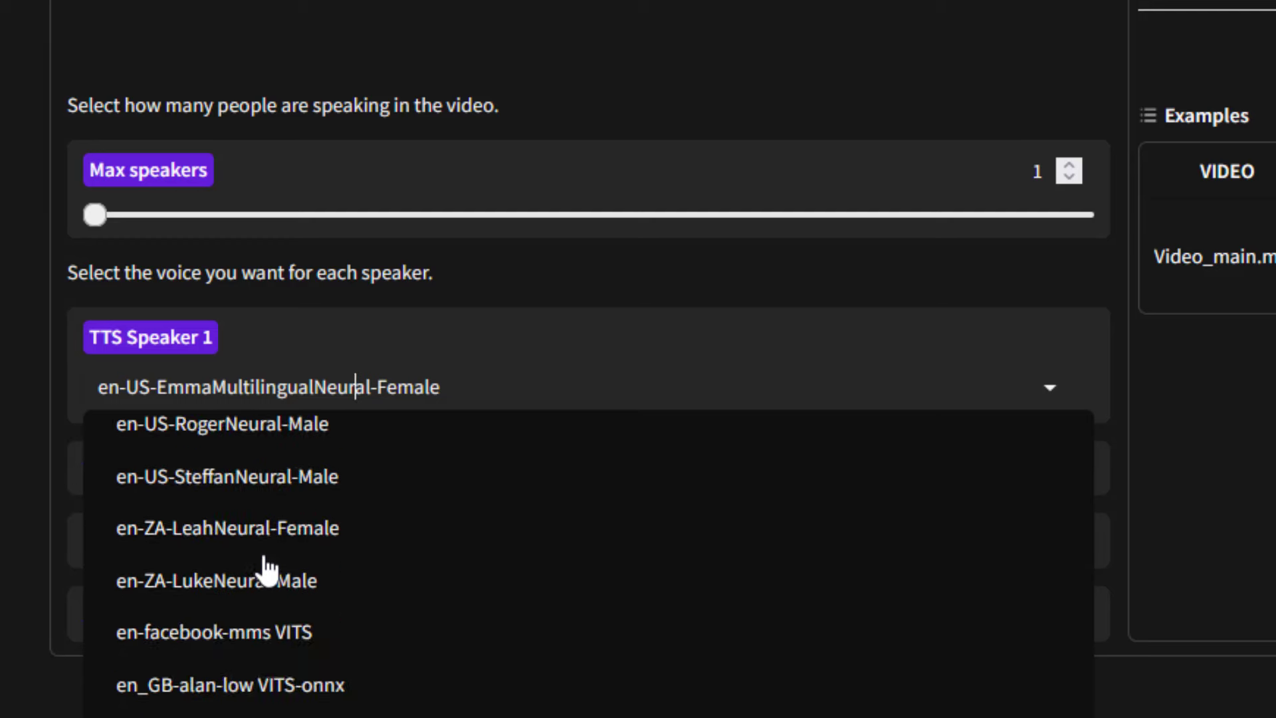
scroll(266, 569, "down", 5)
scroll(265, 570, "down", 3)
scroll(266, 569, "down", 5)
scroll(299, 545, "down", 7)
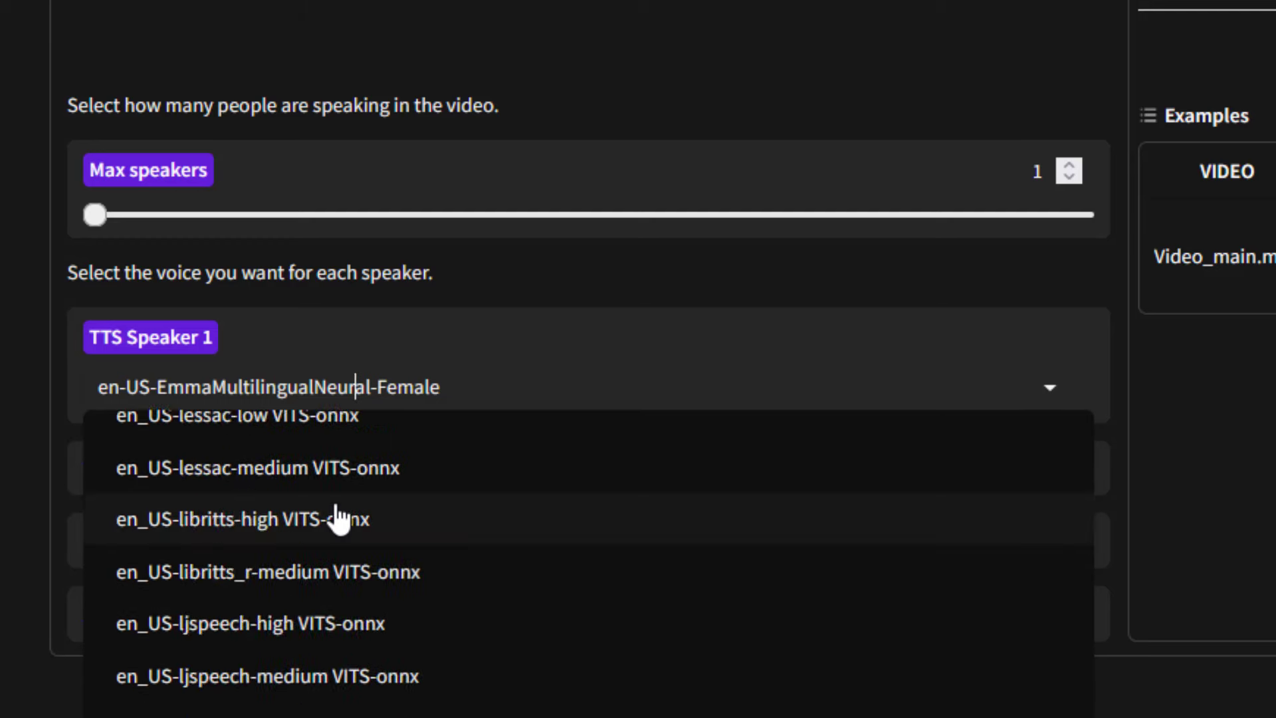
scroll(339, 519, "down", 5)
scroll(338, 519, "up", 10)
scroll(339, 518, "up", 10)
scroll(338, 518, "up", 10)
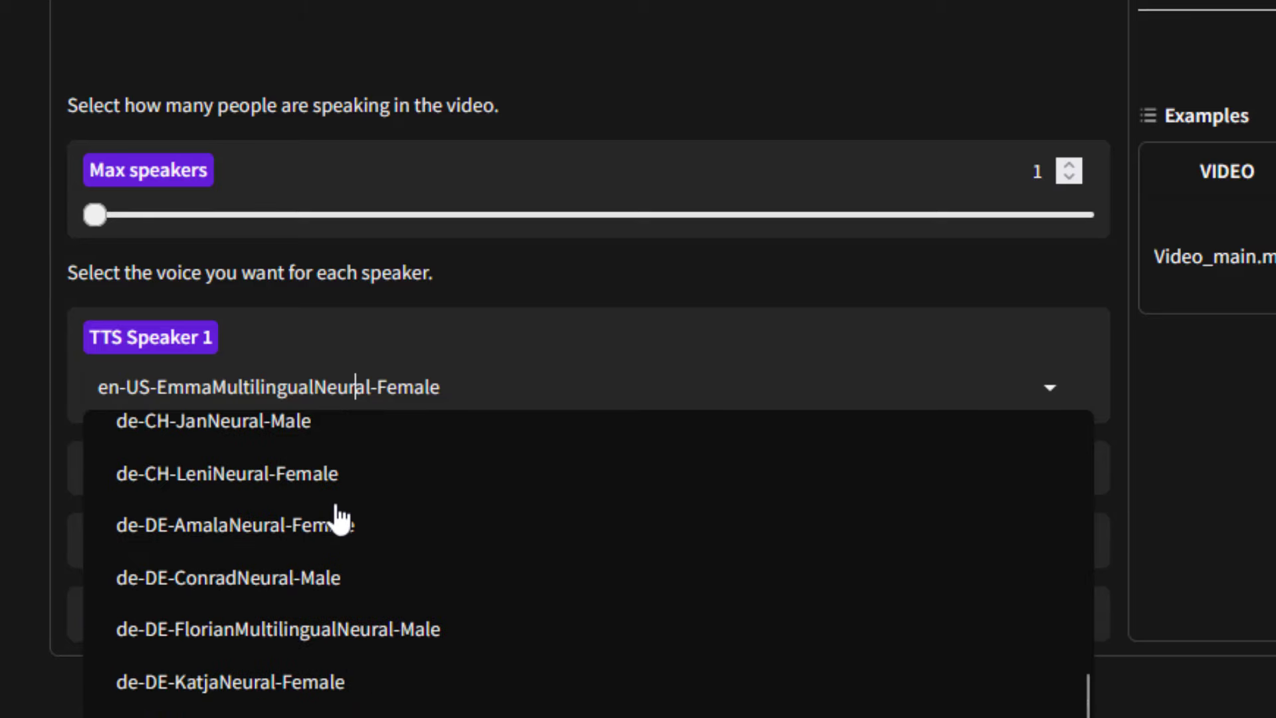
scroll(340, 518, "up", 10)
scroll(341, 519, "up", 10)
scroll(340, 518, "up", 10)
scroll(340, 519, "up", 10)
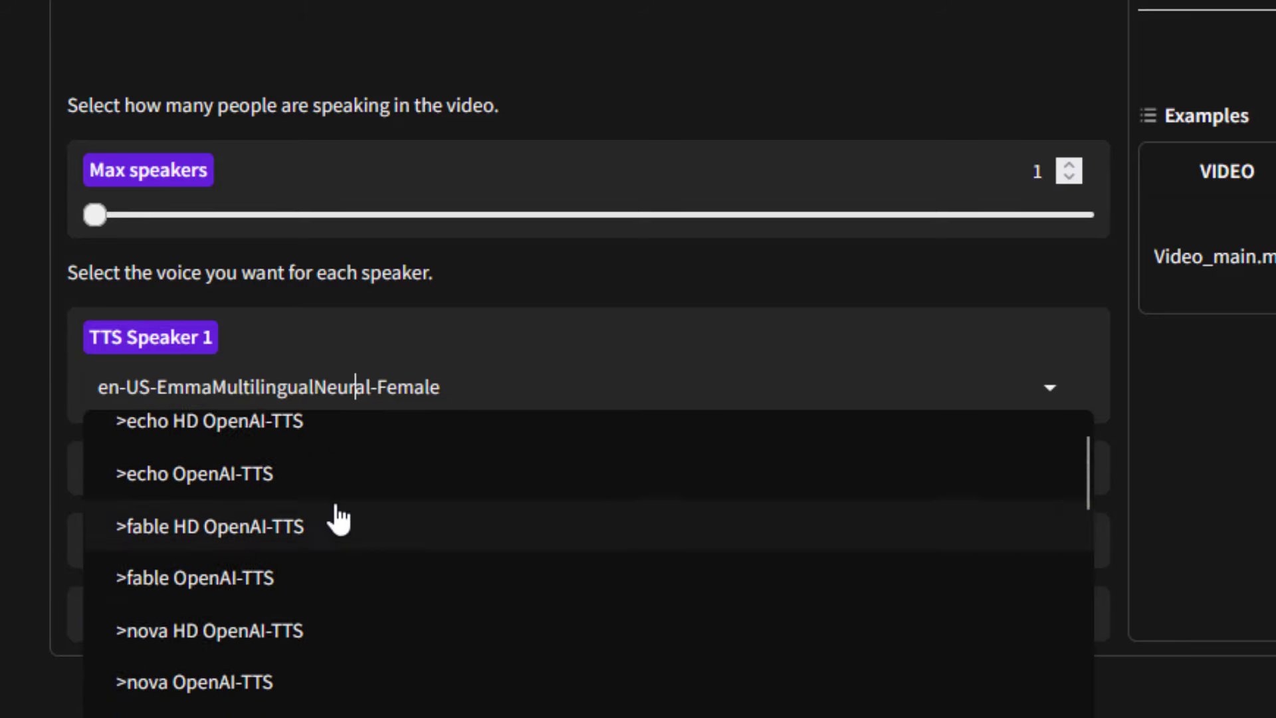
scroll(340, 520, "up", 3)
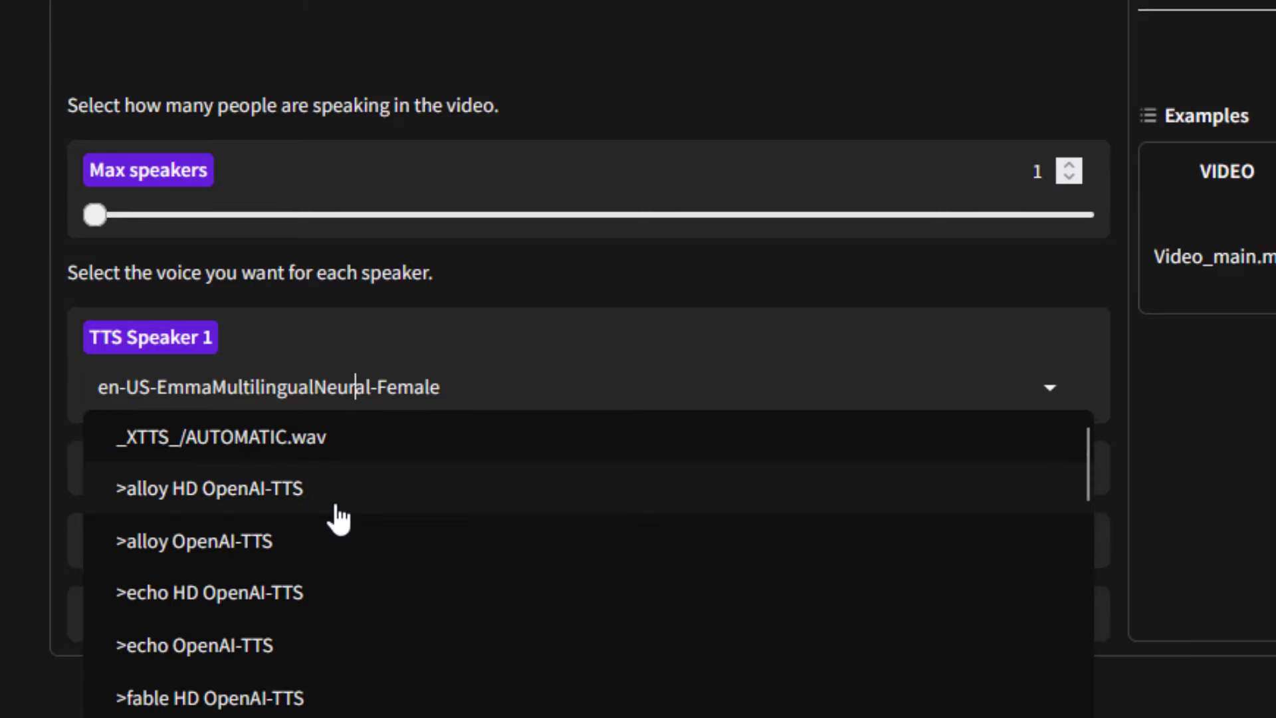
left_click(244, 442)
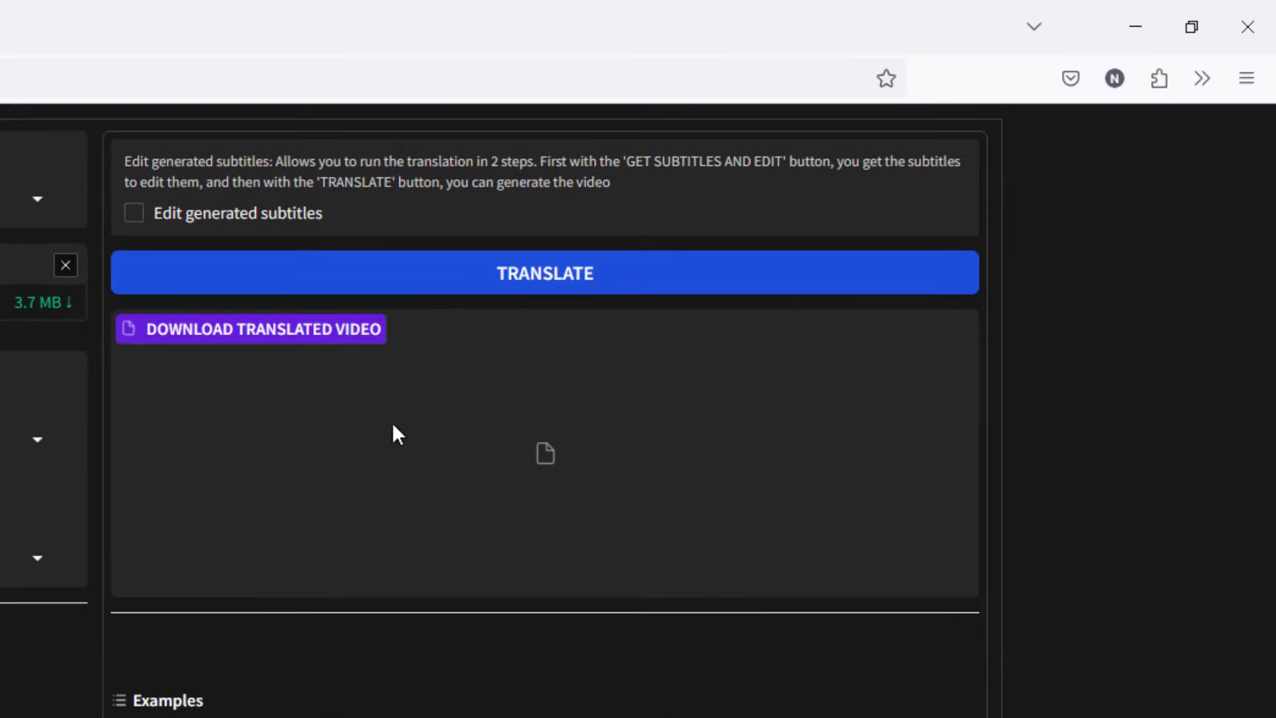
Run the translation to produce MzunguTrans__fr.mp4, MzunguTrans__fr.srt and MzunguTrans.srt
scroll(532, 625, "up", 5)
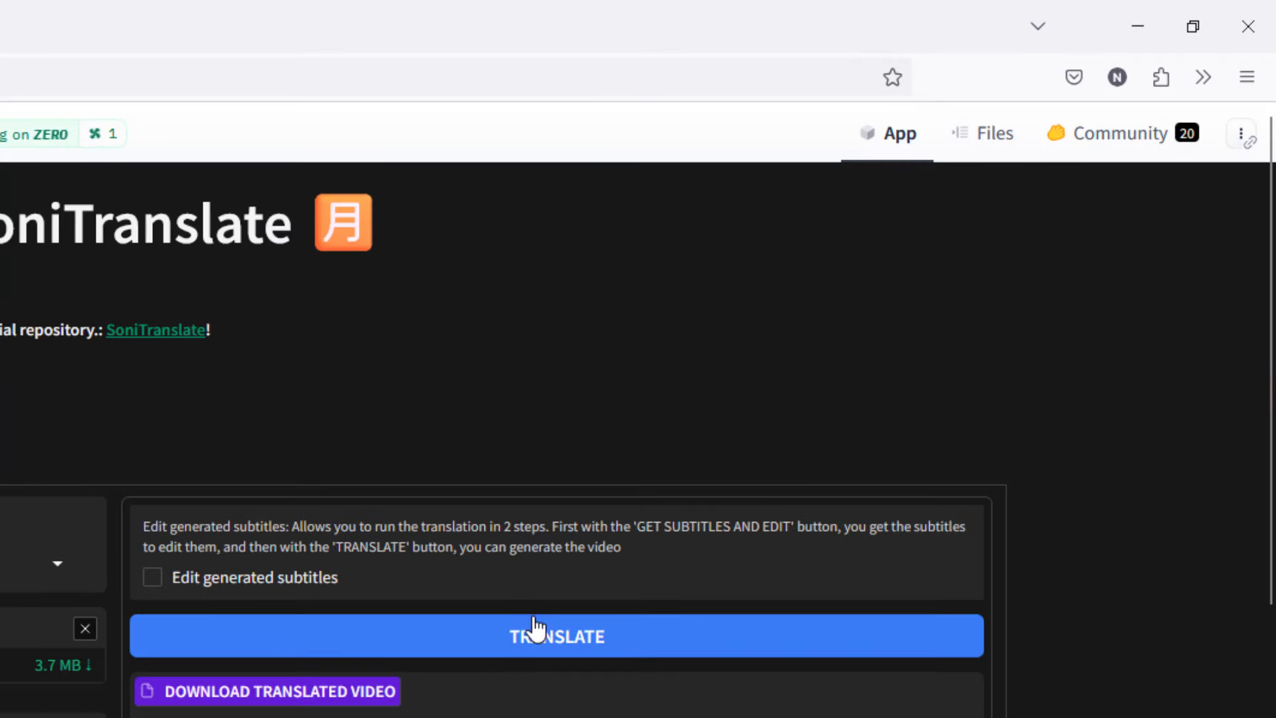
left_click(474, 655)
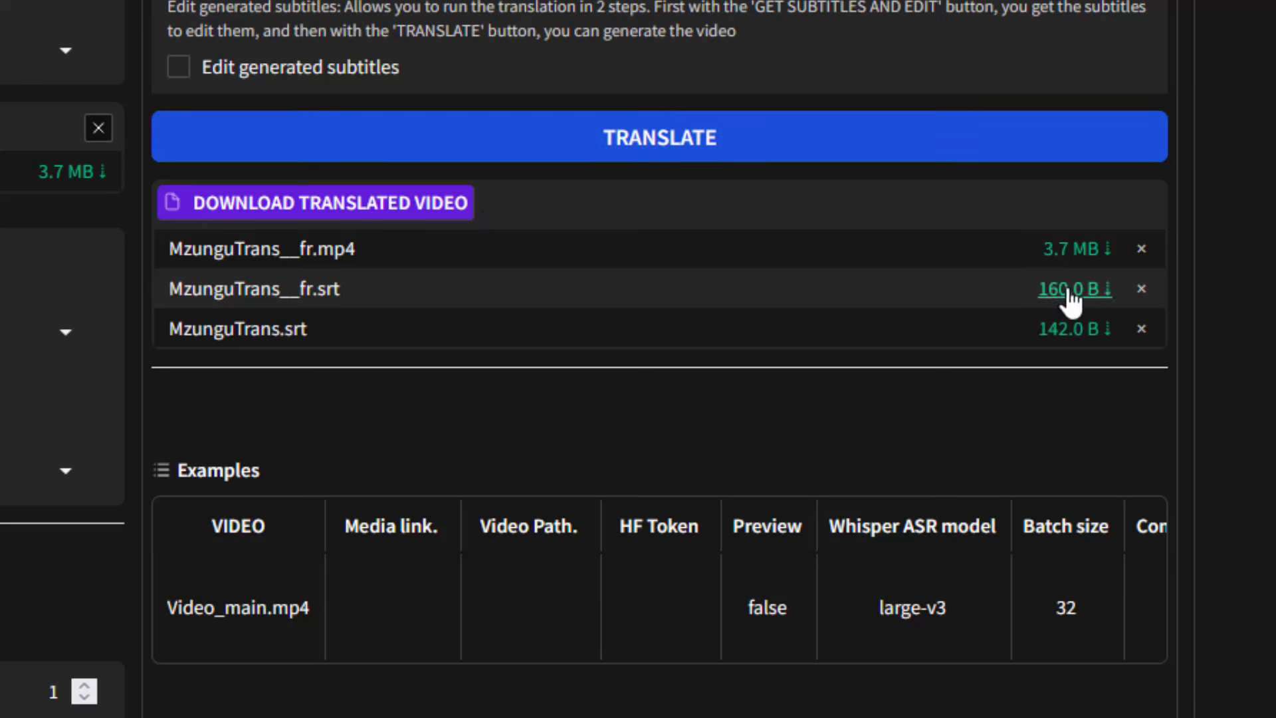
Download the 3.7 MB MzunguTrans__fr.mp4 as MzunguTrans__fr(1).mp4 and open it
left_click(1076, 254)
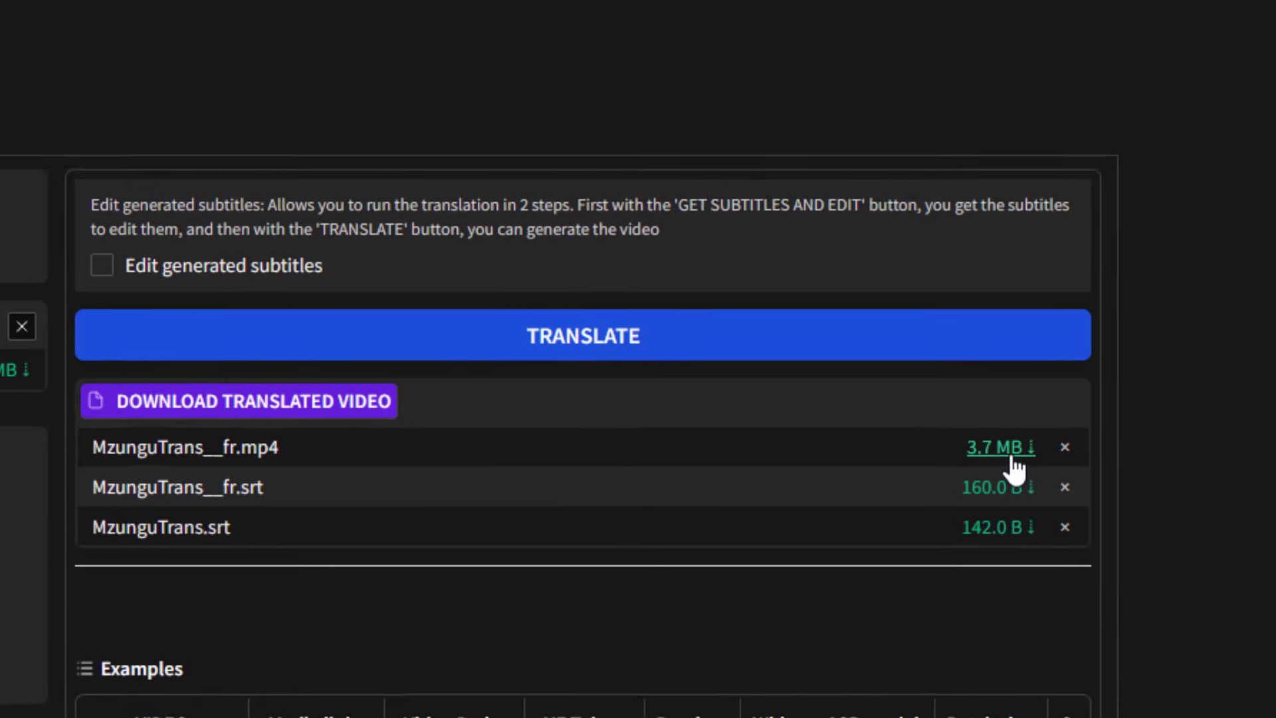
left_click(1093, 253)
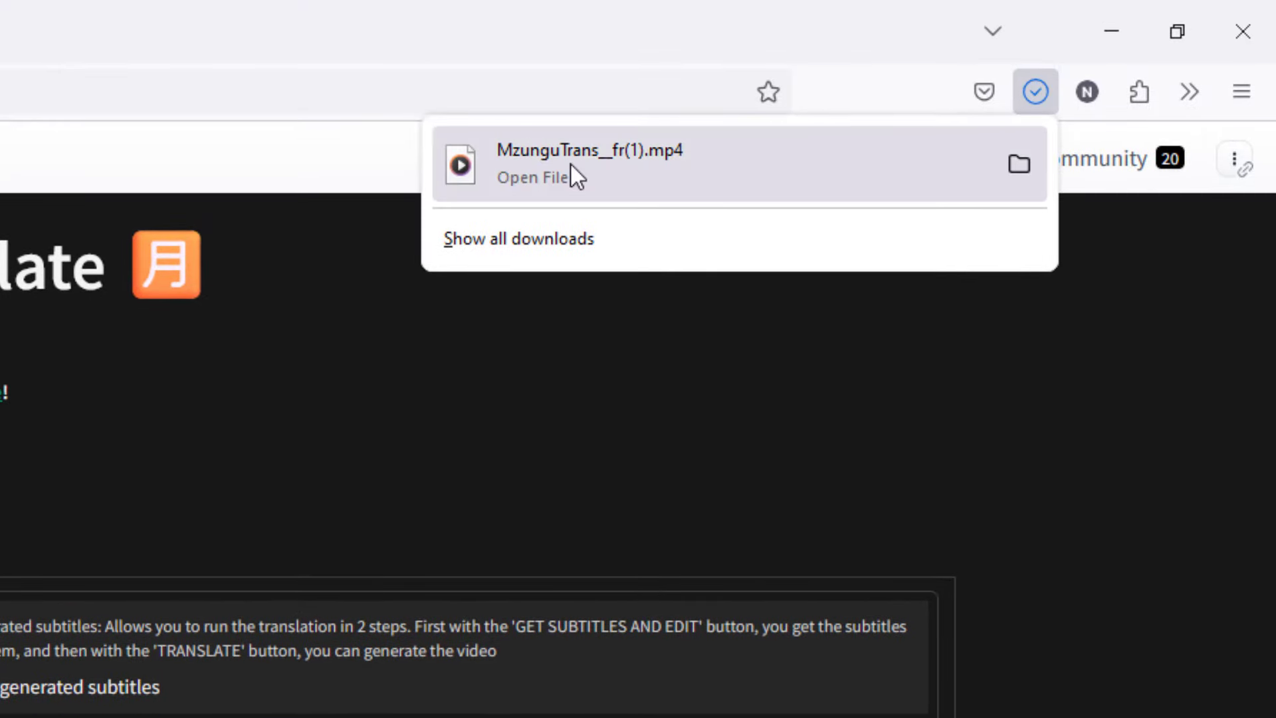
left_click(563, 163)
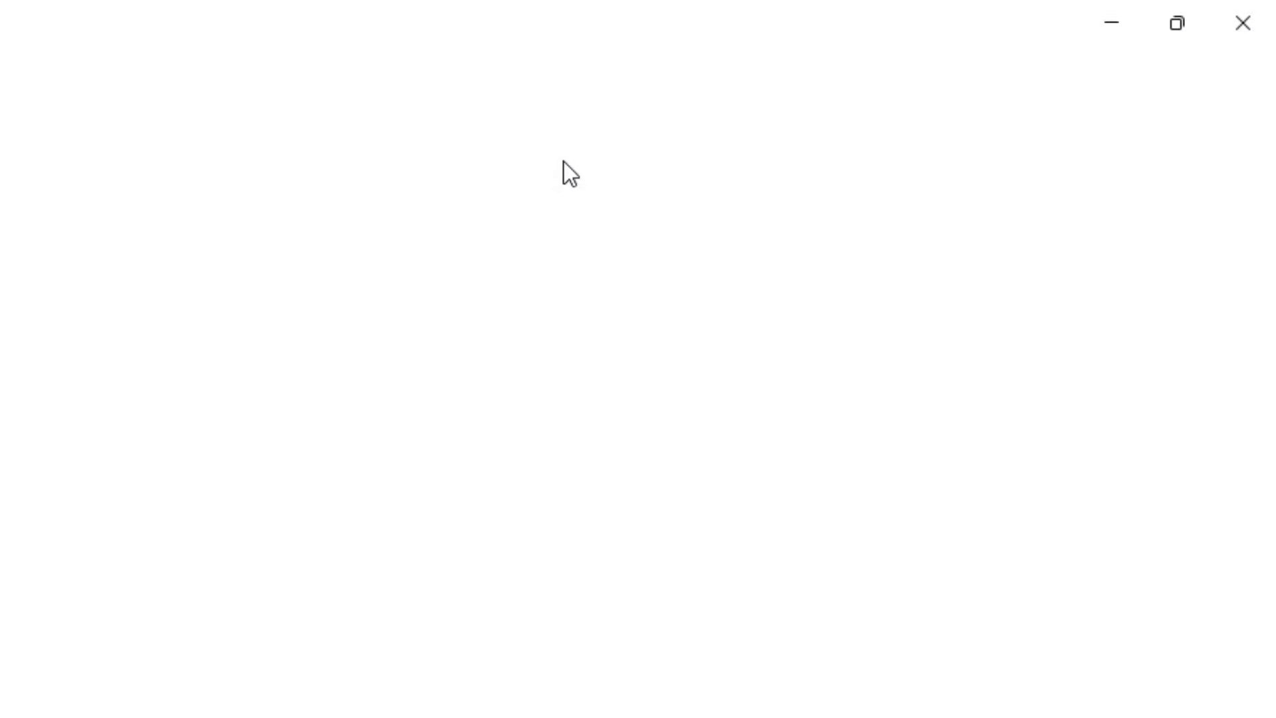